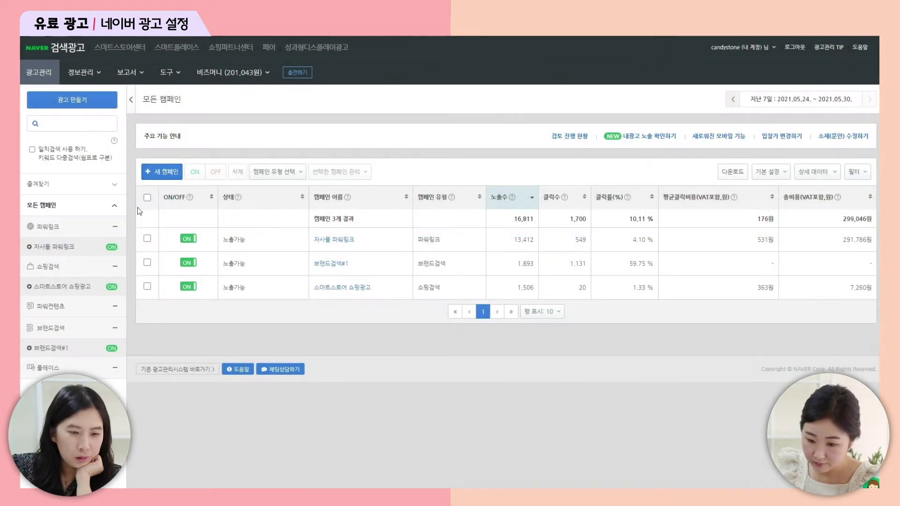
Step: Start creating a new ad and choose the shopping search type (쇼핑검색 유형) for the campaign
left_click(54, 269)
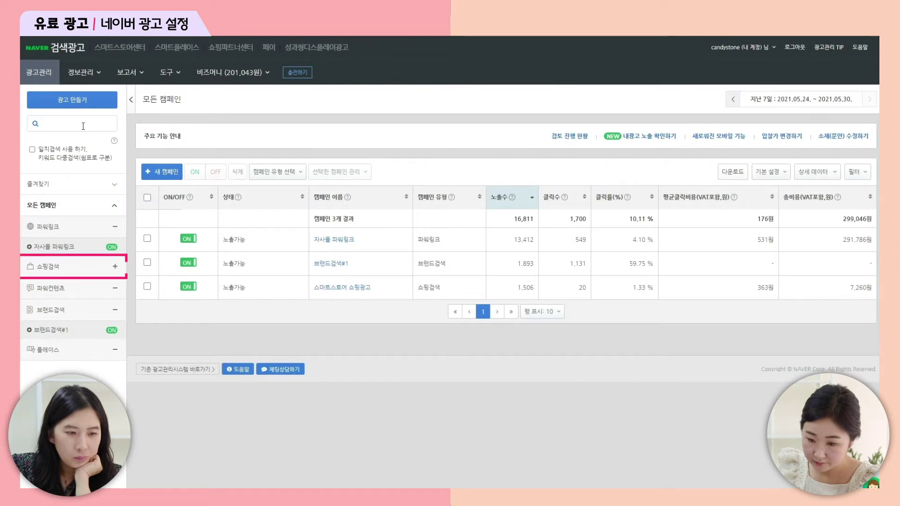
left_click(79, 100)
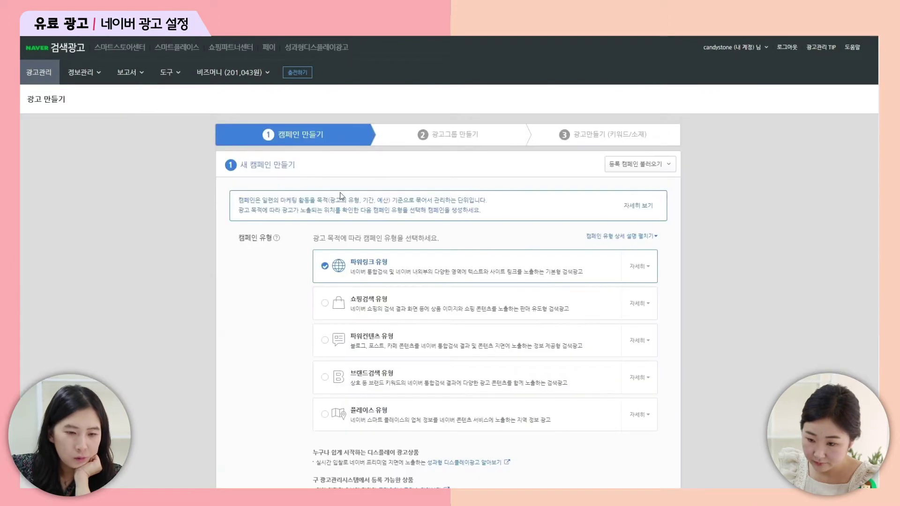
scroll(340, 192, "down", 2)
scroll(399, 225, "up", 2)
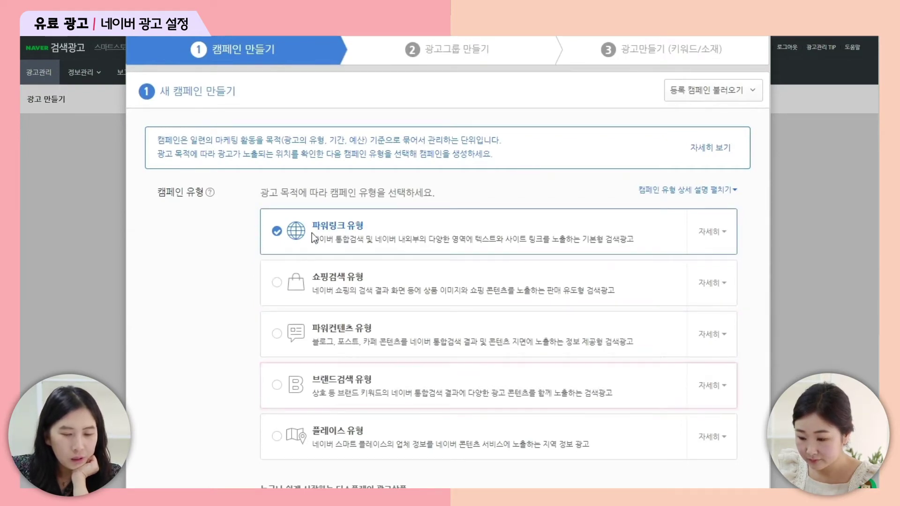
left_click(320, 283)
scroll(383, 321, "down", 8)
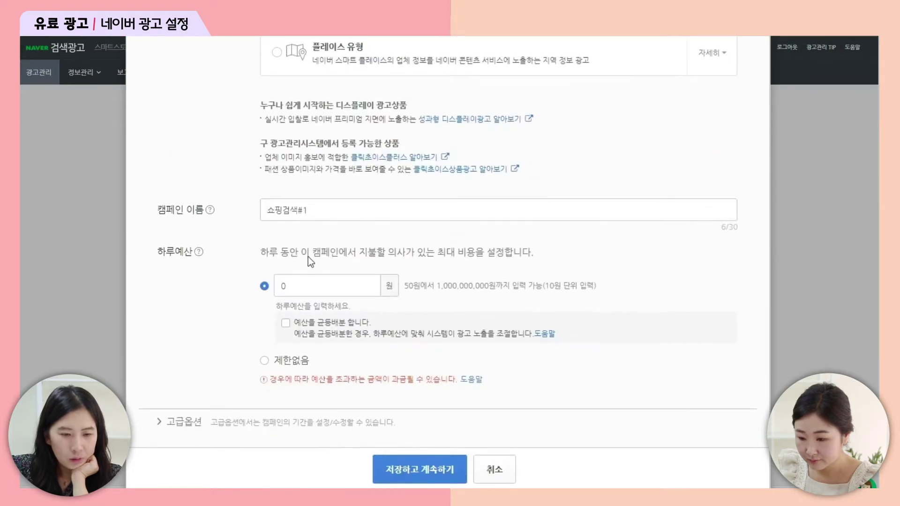
Step: Name the campaign "베스트상품 구매전환" and set its daily budget to 100,000 won
triple_click(319, 210)
key("BackSpace")
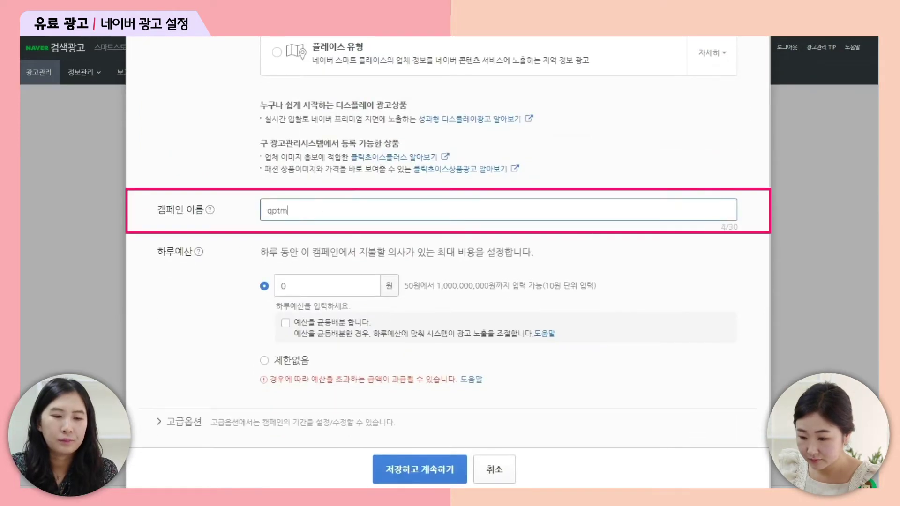
type("베싀")
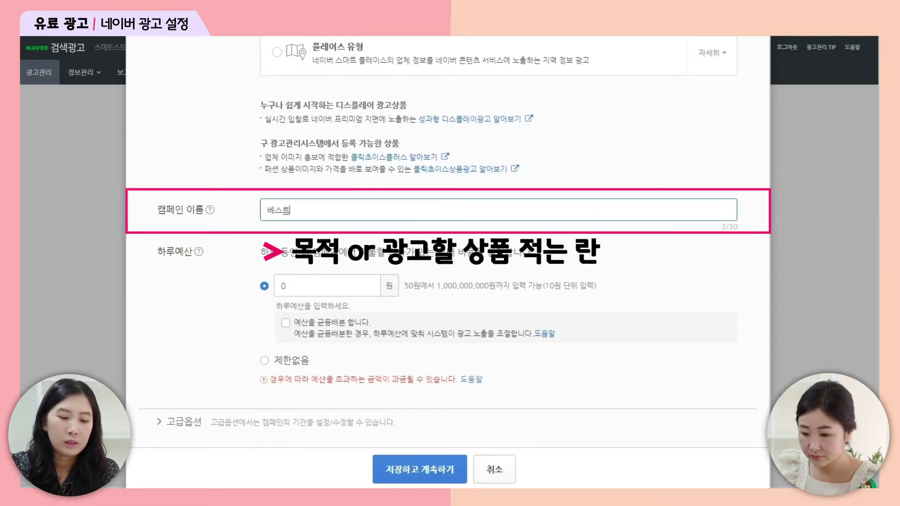
type("상품")
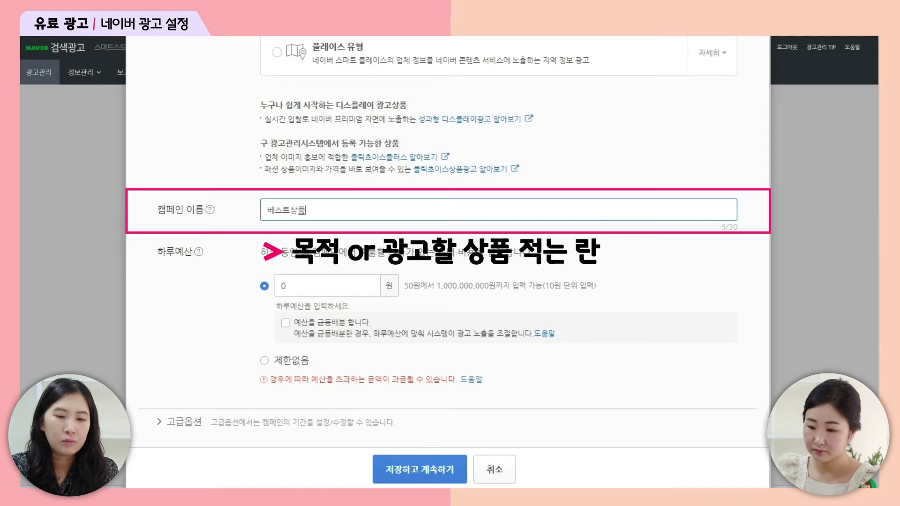
type(" 븨전환")
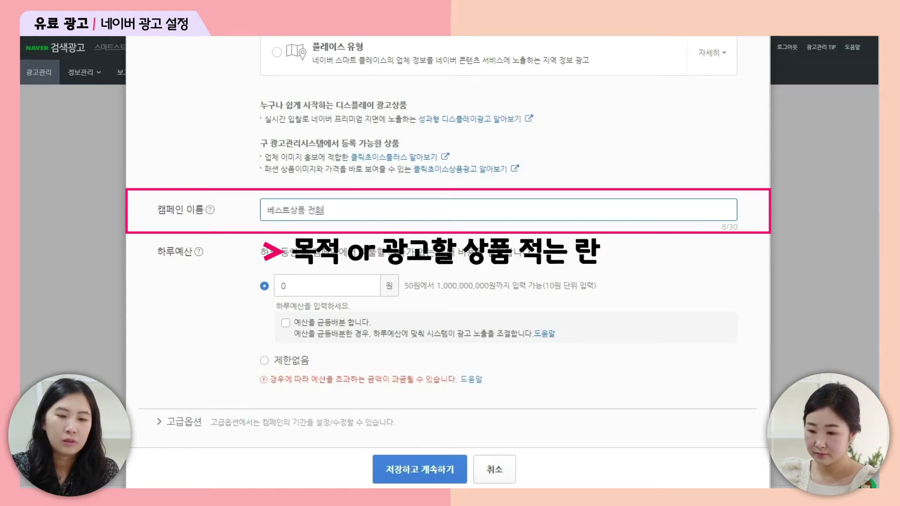
key("BackSpace")
key("BackSpace")
type("구매전환")
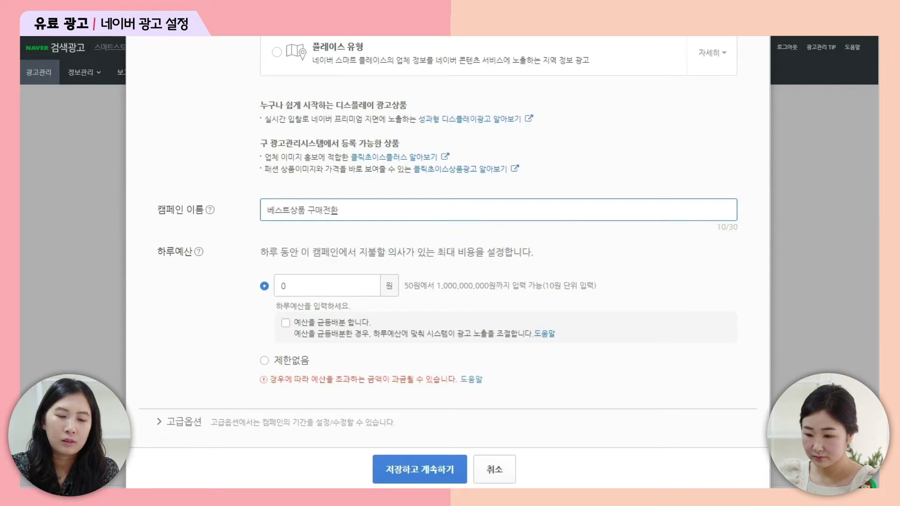
key("Tab")
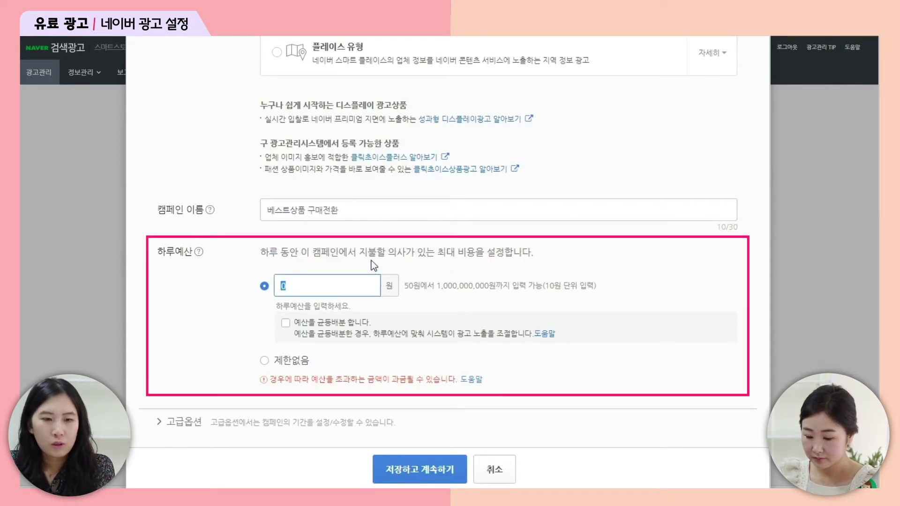
type("1000000")
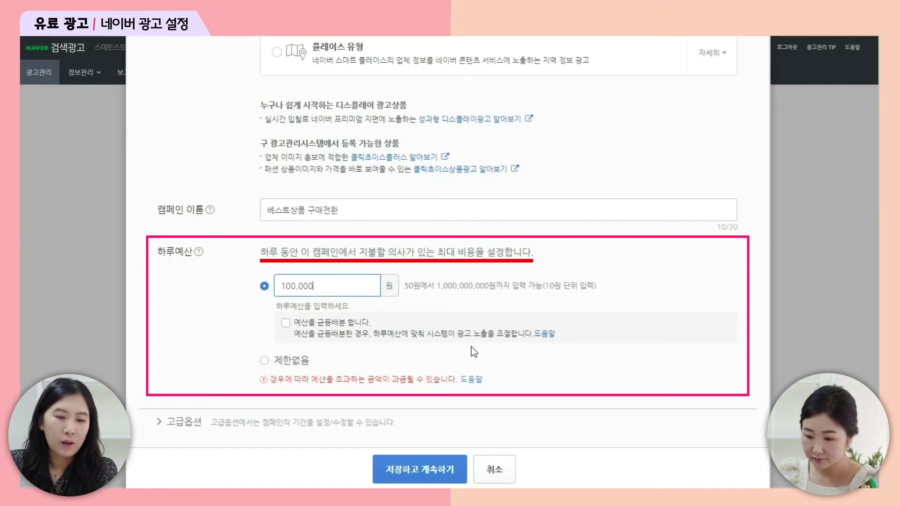
Step: Set the campaign period to run continuously from today with no end date, and save the campaign to continue
left_click(160, 427)
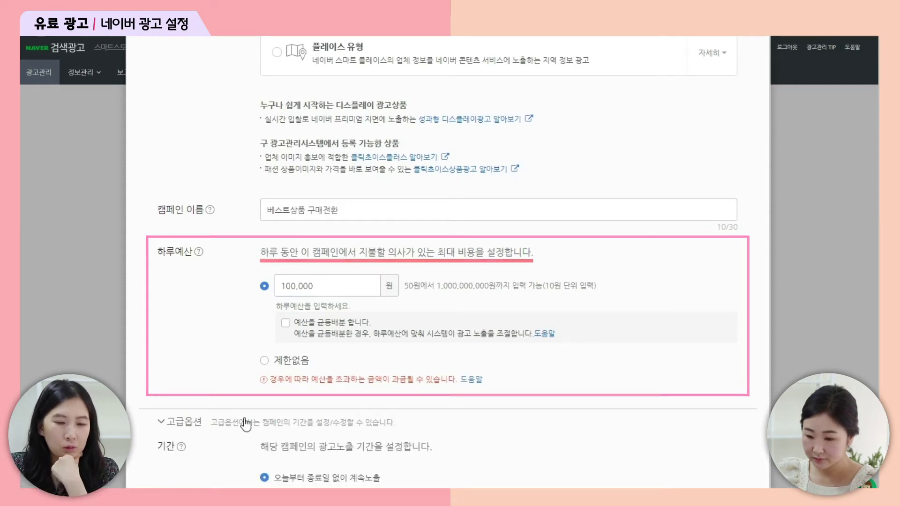
scroll(248, 411, "down", 2)
left_click(261, 411)
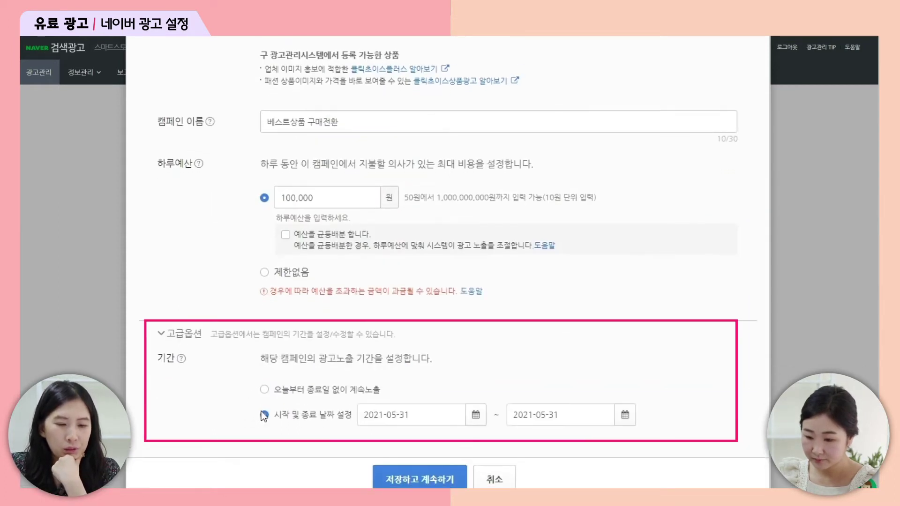
scroll(440, 408, "down", 1)
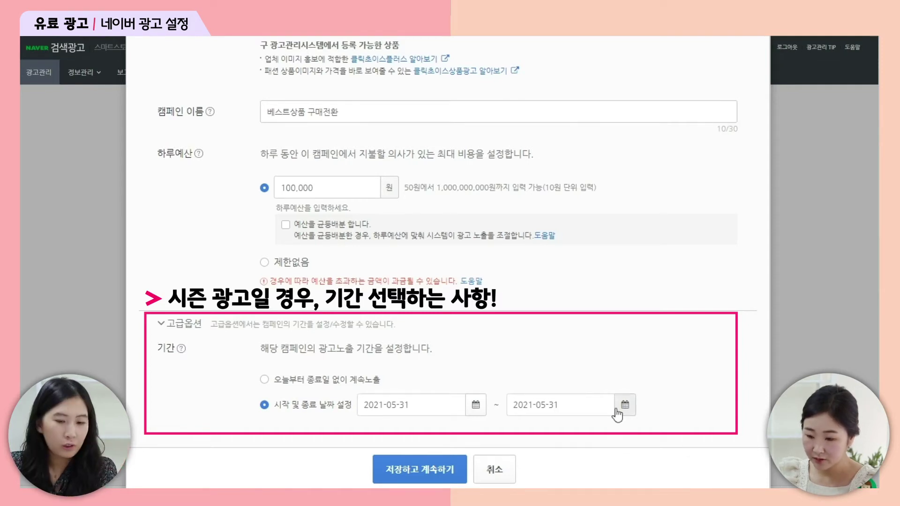
left_click(265, 380)
left_click(424, 468)
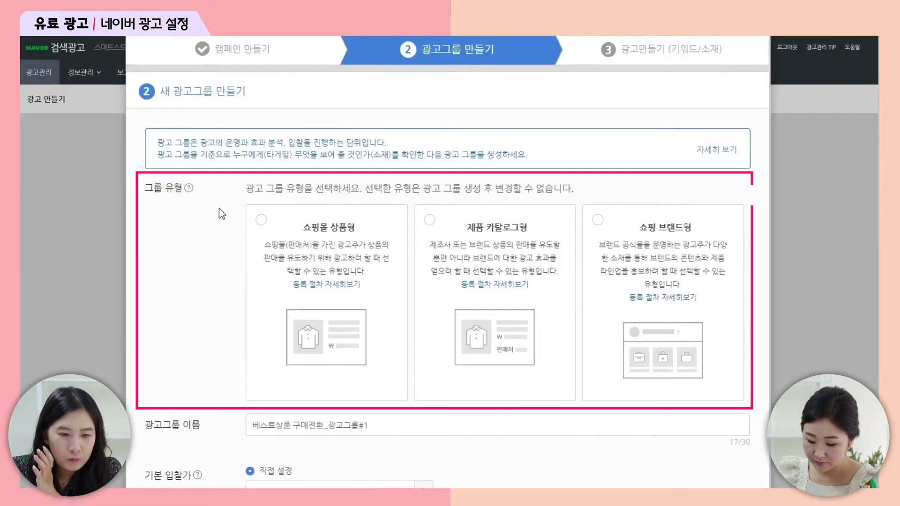
Step: Choose the 쇼핑몰 상품형 group type and name the ad group "베스트상품 구매전환_네일파츠"
left_click(262, 220)
scroll(288, 284, "down", 4)
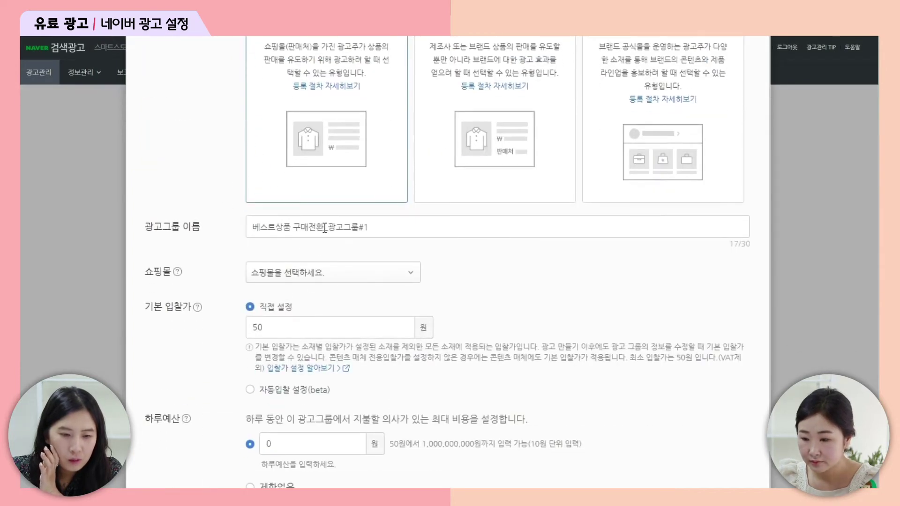
left_click_drag(328, 227, 426, 232)
type("네일파츠")
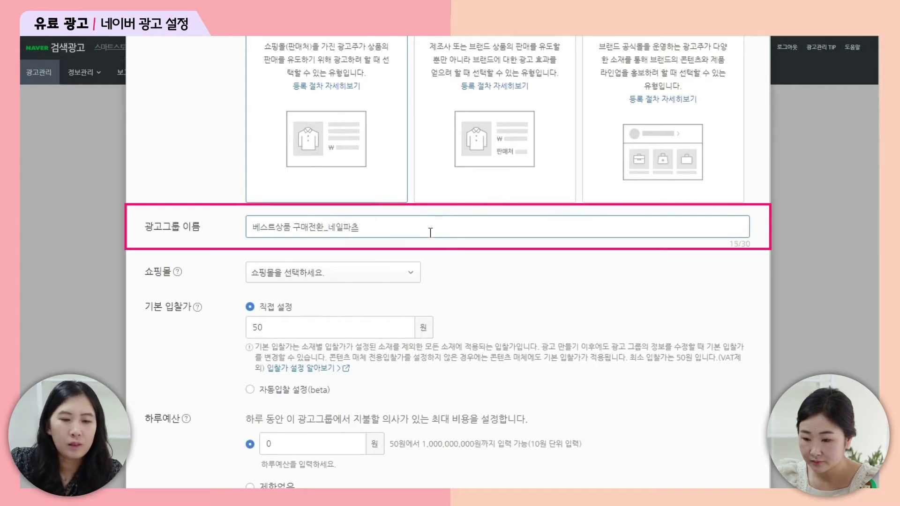
left_click(370, 277)
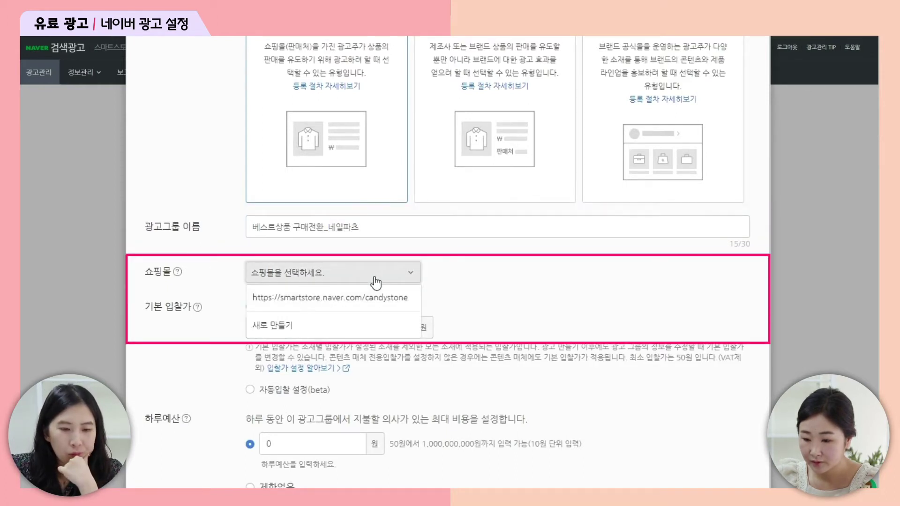
left_click(441, 278)
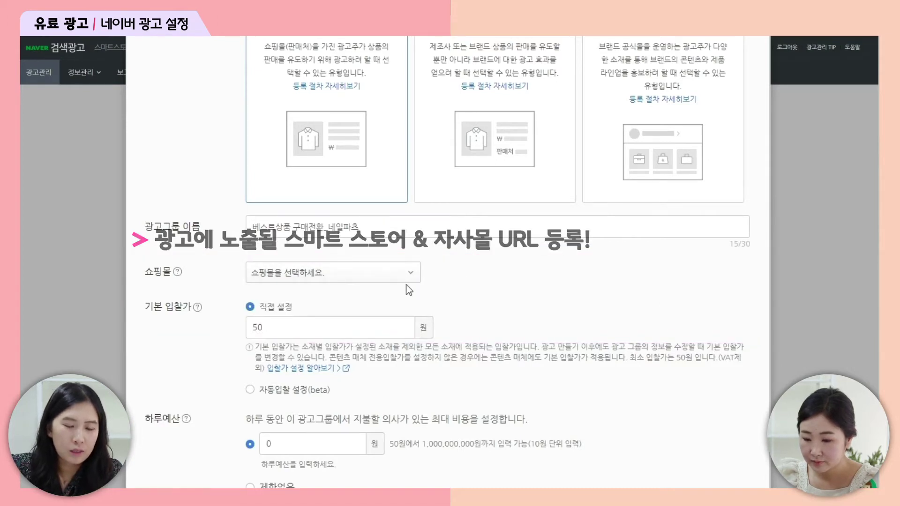
scroll(408, 281, "down", 3)
left_click(305, 162)
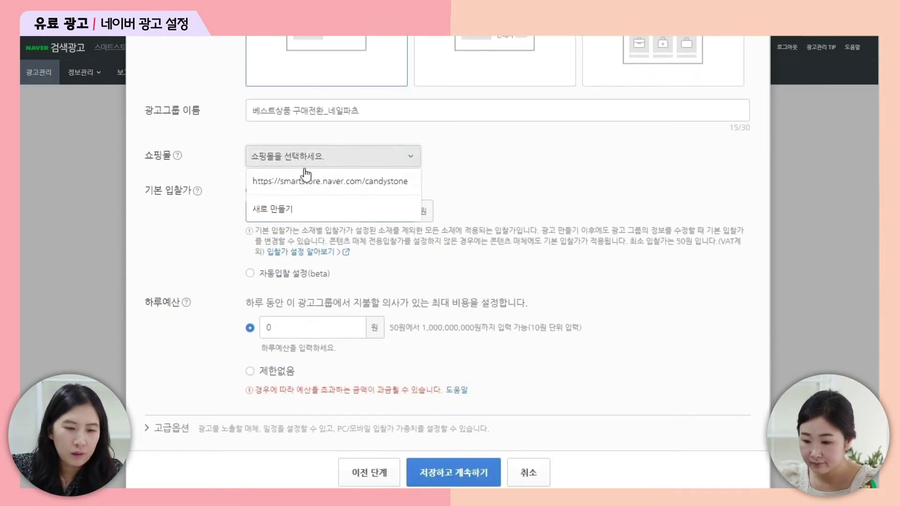
left_click(315, 181)
Step: Set the ad group's basic bid to 200 won and its daily budget to 30,000 won
double_click(258, 211)
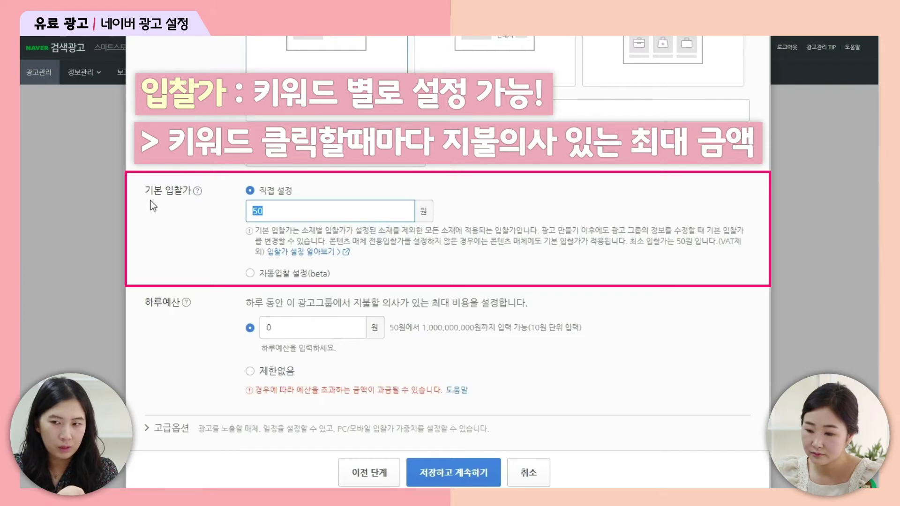
type("200")
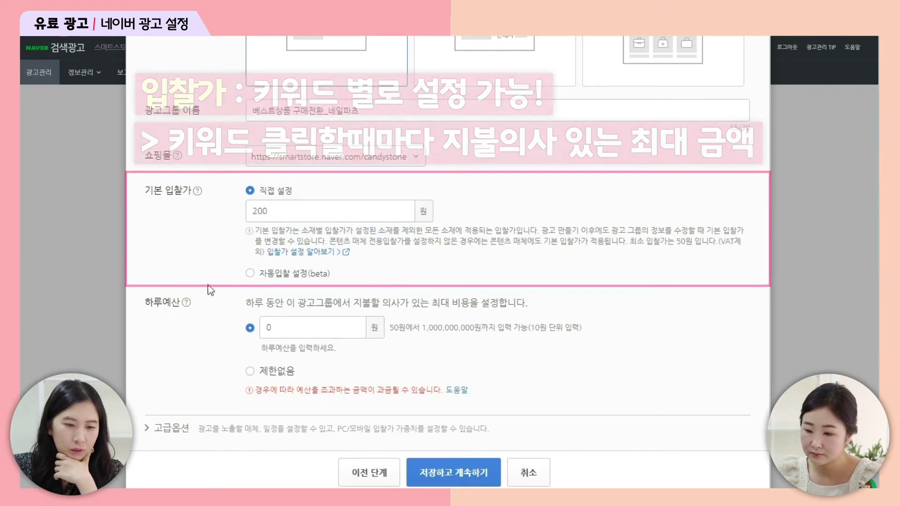
scroll(211, 289, "down", 1)
left_click(323, 330)
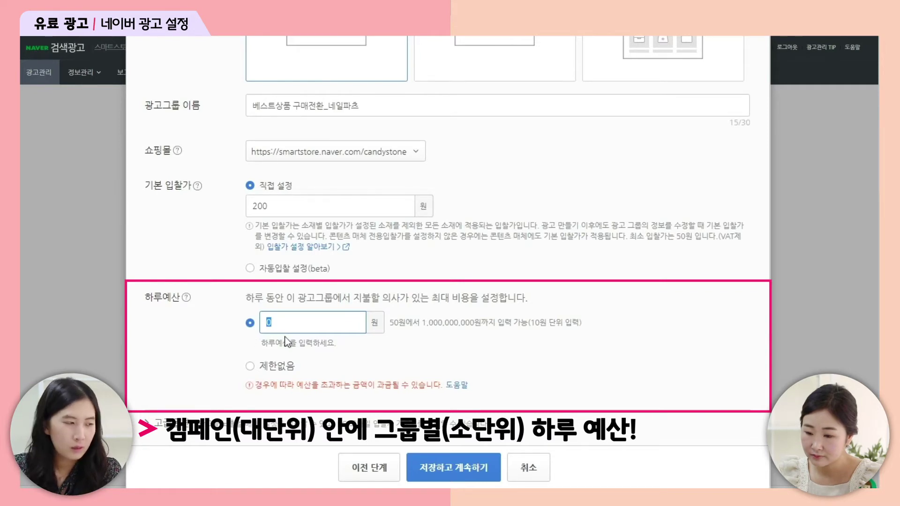
type("000")
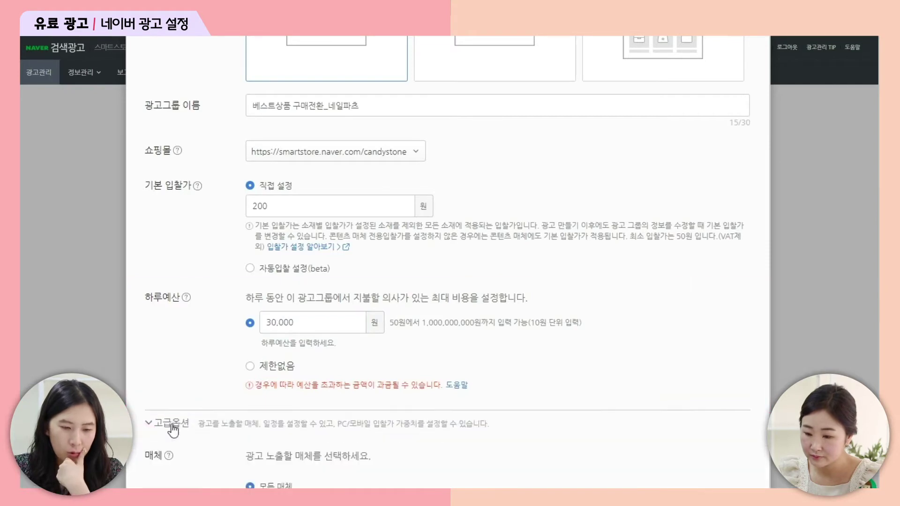
Step: In the ad group's advanced options, select exposure media by type and exclude all content media (콘텐츠 매체)
scroll(248, 413, "down", 6)
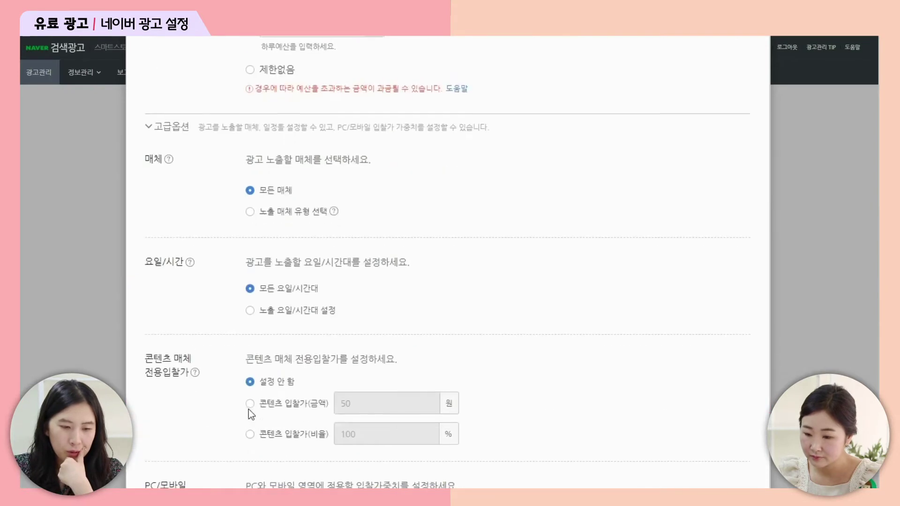
left_click(251, 211)
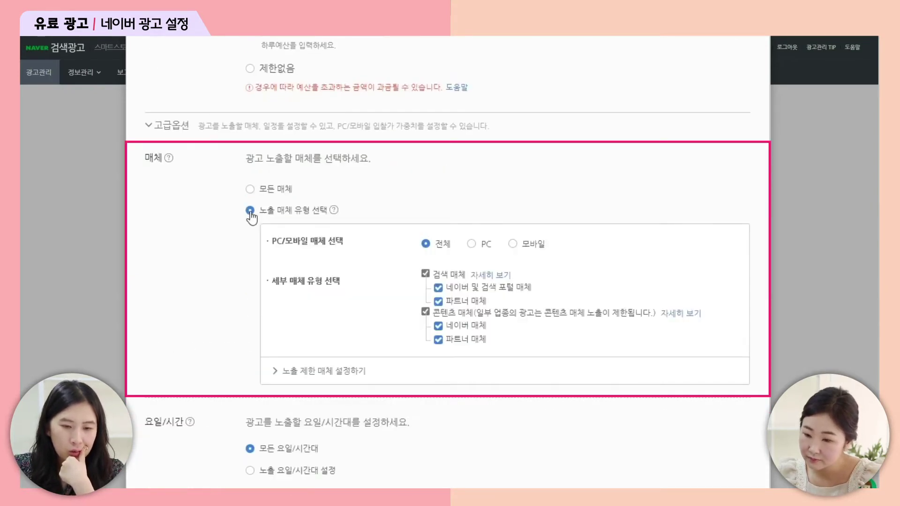
scroll(389, 248, "down", 2)
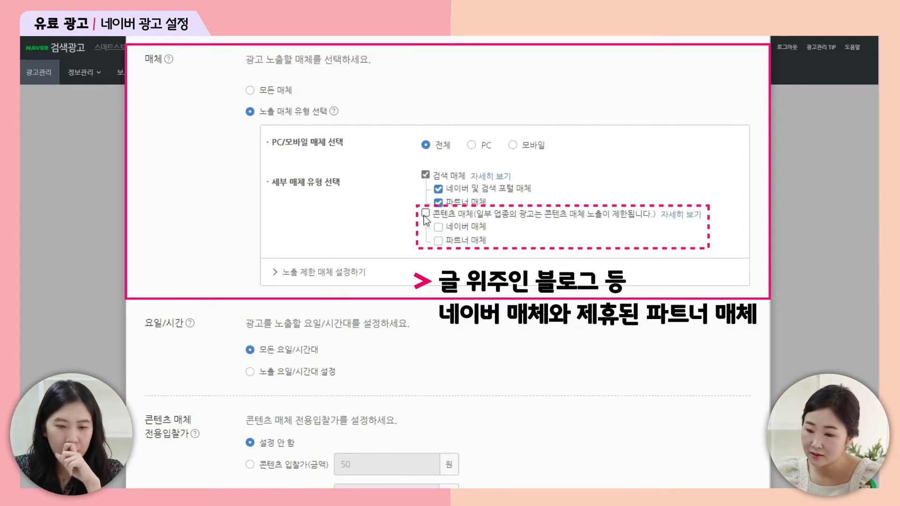
Step: Set a custom day and time schedule that turns off ad exposure on Saturday and Sunday from 00:00 to 13:00
scroll(375, 206, "down", 4)
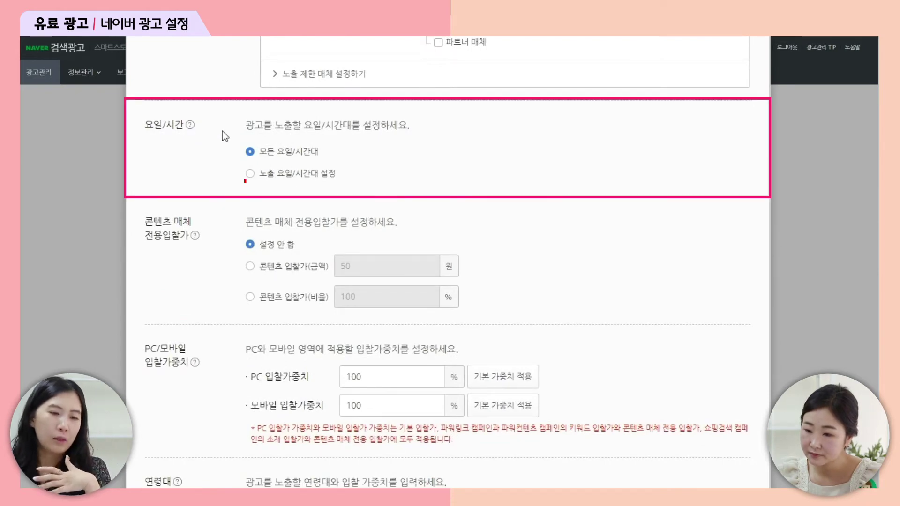
left_click(250, 173)
scroll(432, 238, "down", 4)
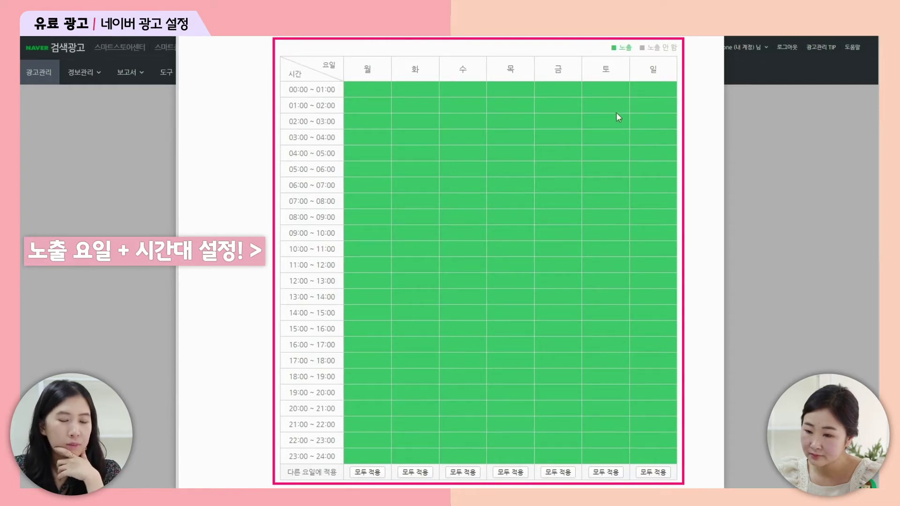
left_click_drag(614, 96, 613, 258)
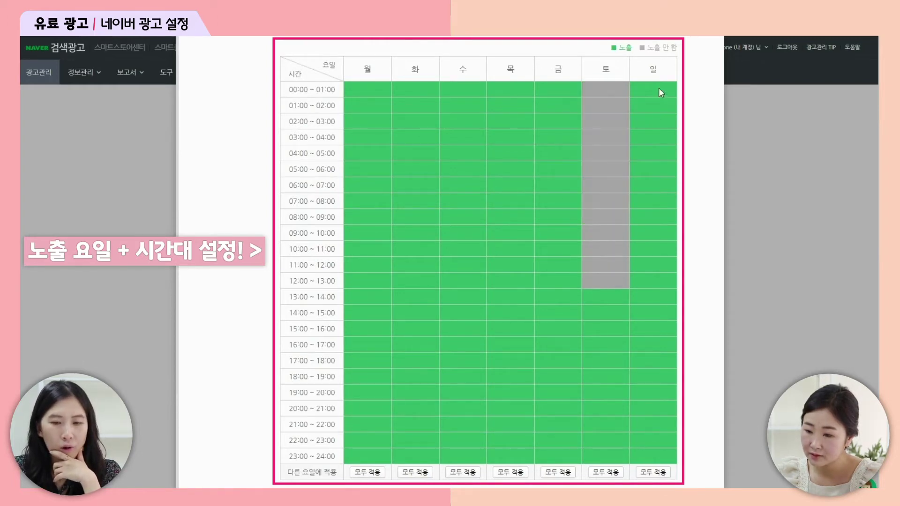
left_click_drag(660, 89, 657, 273)
scroll(637, 318, "down", 2)
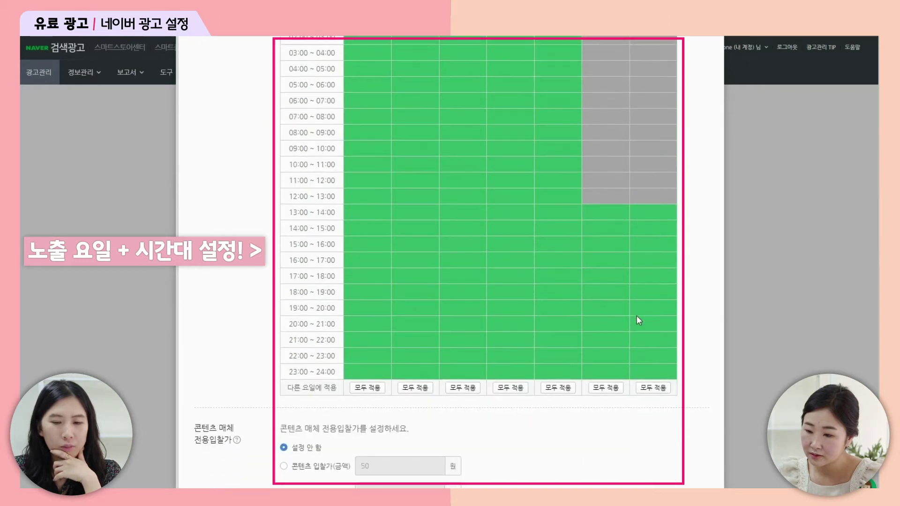
scroll(637, 317, "up", 2)
Step: Switch the ad group's age targeting to selected age ranges (노출 연령대 선택) and review the bid weight for each range
scroll(635, 306, "down", 9)
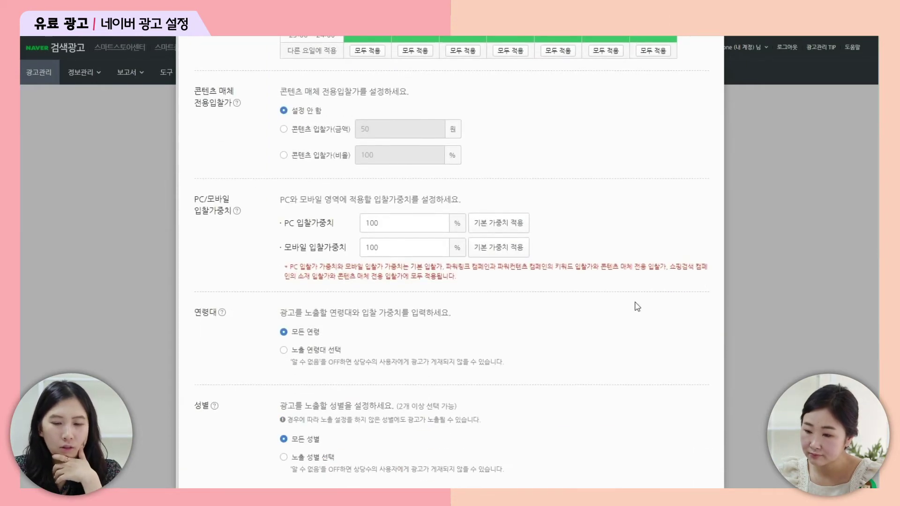
scroll(637, 308, "down", 2)
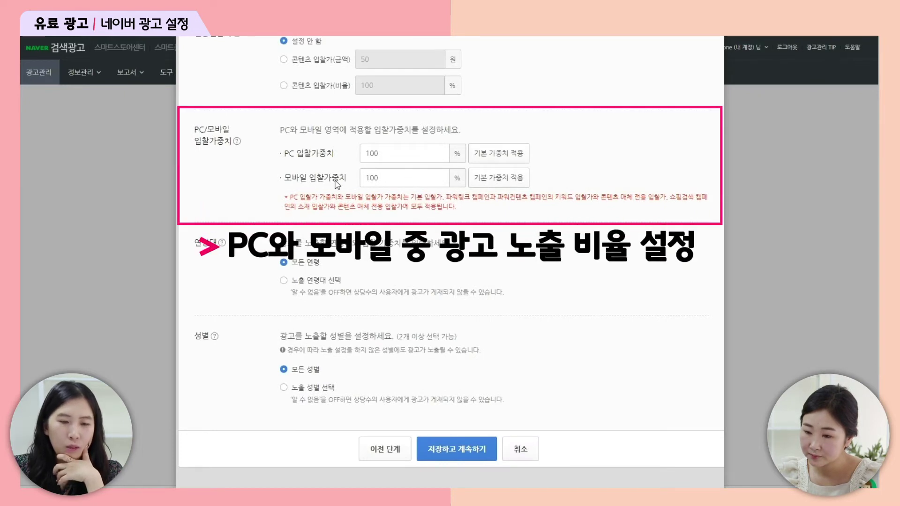
left_click(284, 280)
scroll(332, 300, "down", 2)
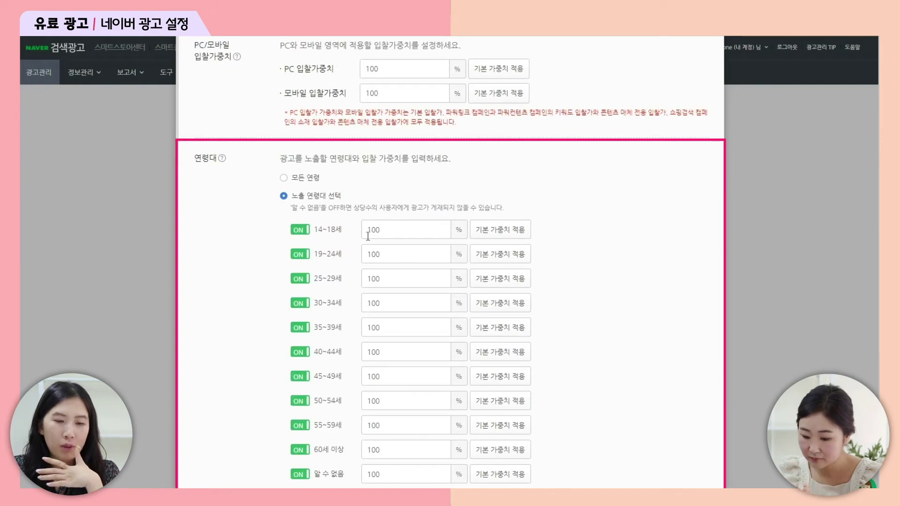
scroll(387, 245, "down", 2)
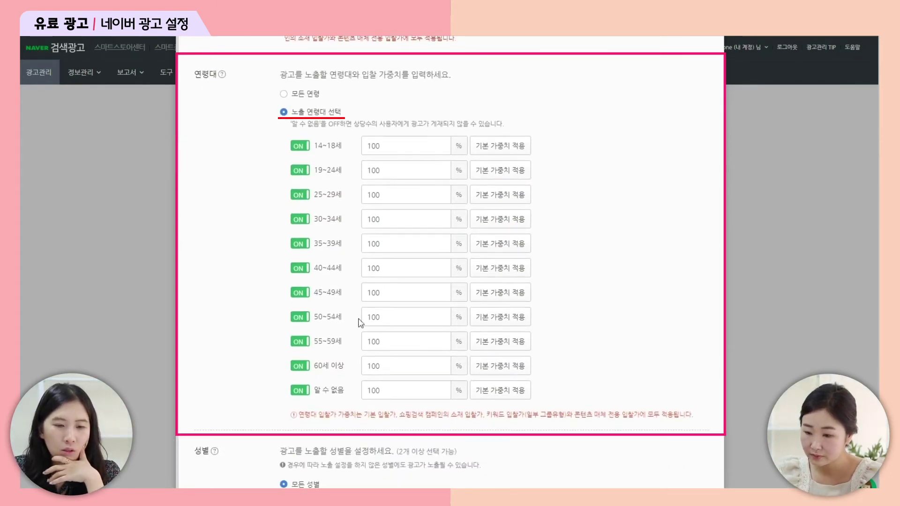
Step: Turn off ad exposure for ages 45–49, 50–54, 55–59, 60 and over, and the unknown age group (알 수 없음)
left_click(300, 342)
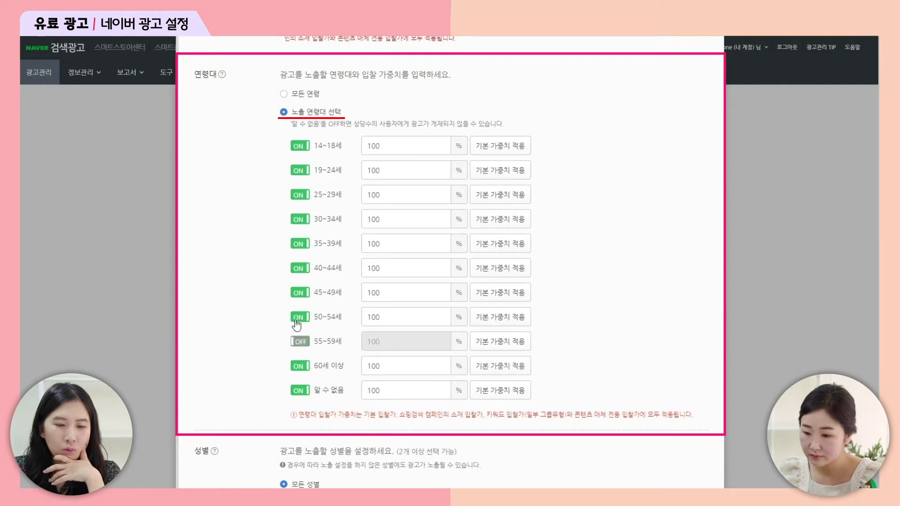
left_click(300, 317)
left_click(298, 368)
left_click(300, 392)
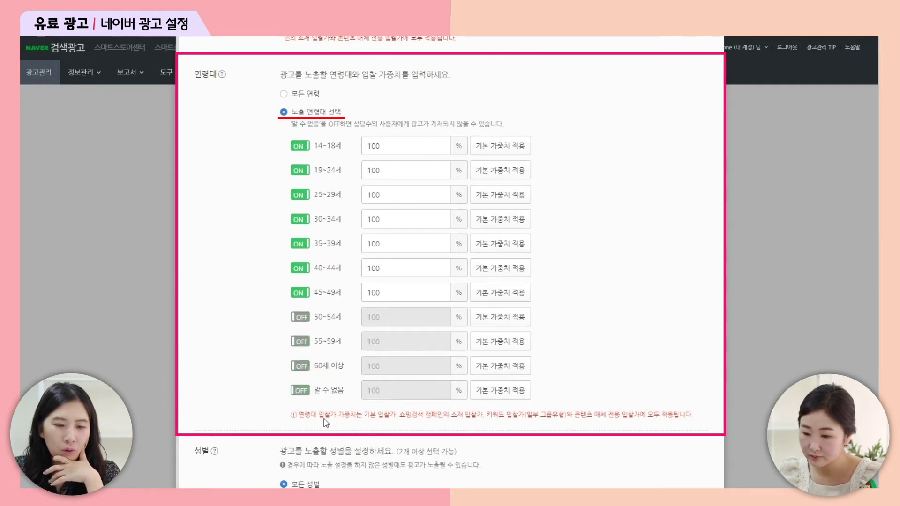
left_click(300, 293)
Step: Switch gender targeting to selected genders (노출 성별 선택), turn off male and unknown, and save to continue to ad creation
scroll(300, 293, "down", 3)
left_click(266, 346)
scroll(281, 375, "down", 2)
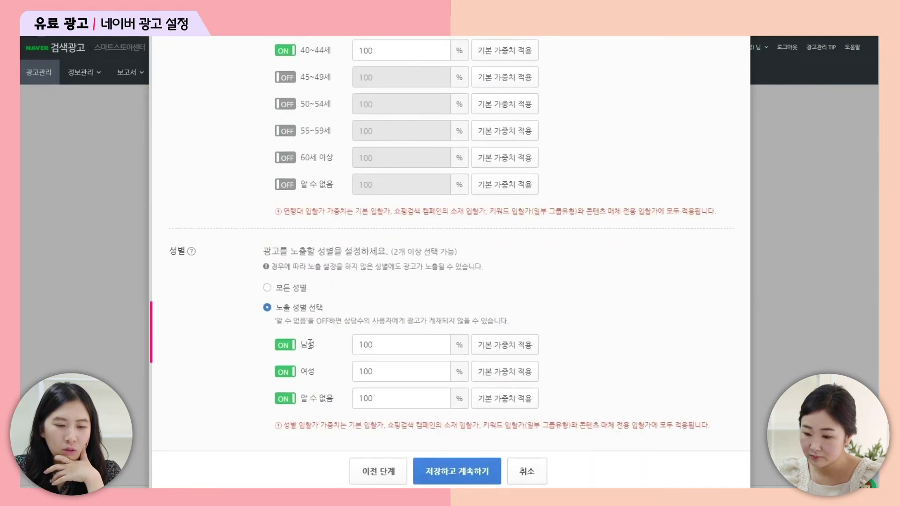
left_click(283, 348)
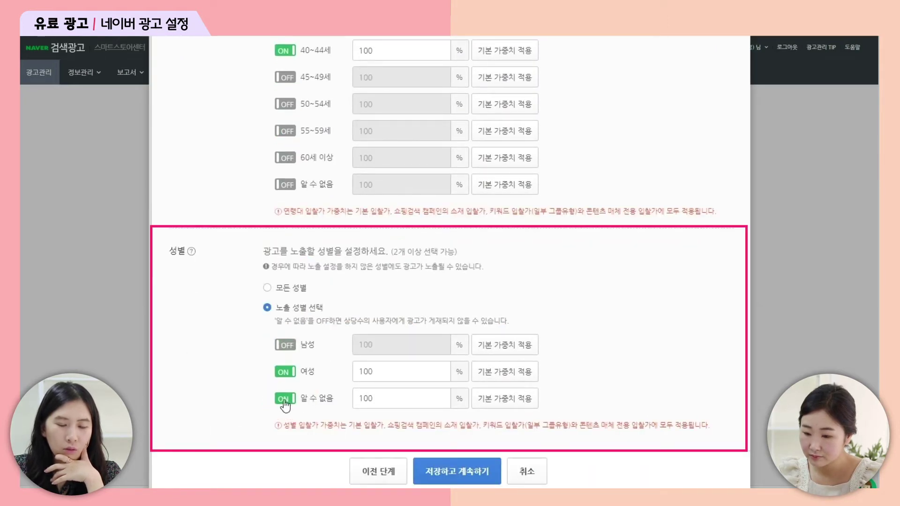
left_click(283, 400)
left_click(450, 474)
Step: Search the shop's products by the product name 스티커
left_click(331, 211)
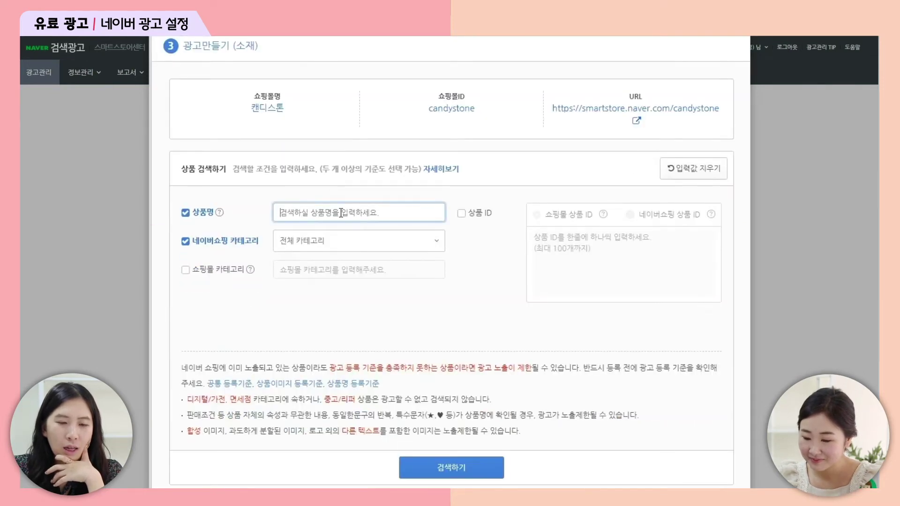
type("ㅋ")
key("BackSpace")
type("스티커")
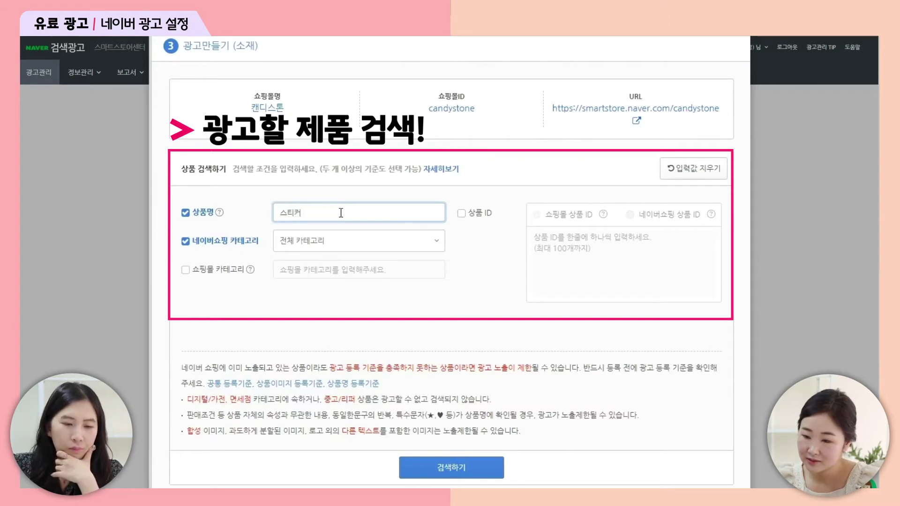
left_click(415, 459)
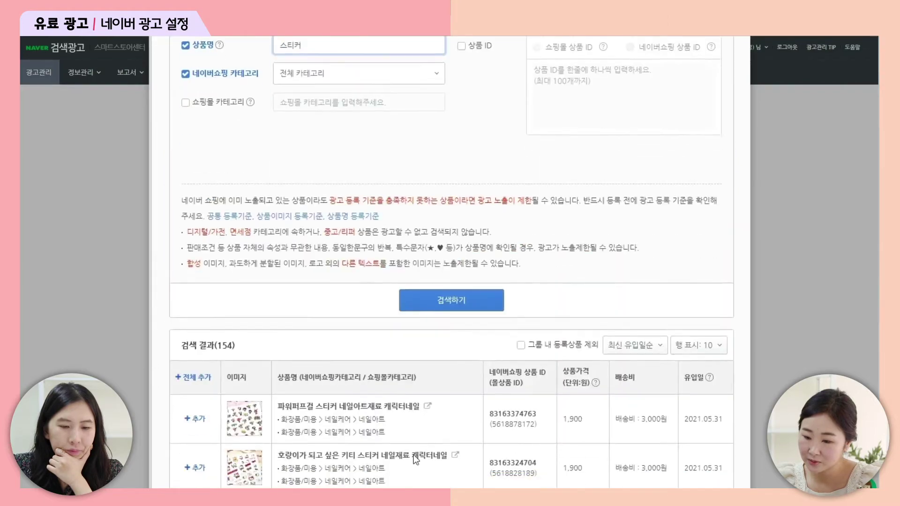
Step: Add the 알록달록 꽃 엠보스티커 and 호랑이가 되고 싶은 키티 스티커 products to the selection and create their ads
scroll(414, 455, "down", 6)
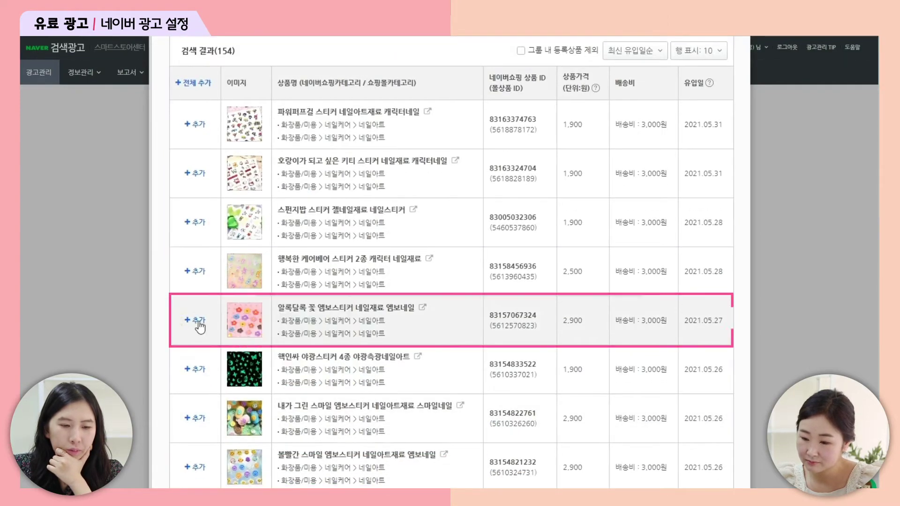
left_click(200, 324)
scroll(197, 338, "up", 4)
left_click(197, 348)
scroll(512, 367, "down", 10)
scroll(512, 367, "down", 1)
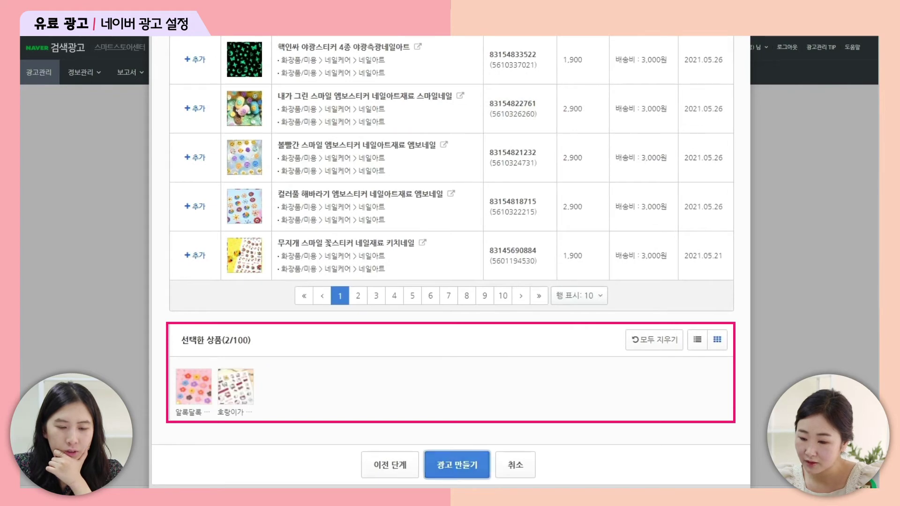
left_click(458, 465)
left_click(453, 267)
Step: Examine the quality index, click, cost and conversion columns for the two new ads in the ad group's list
scroll(517, 293, "down", 3)
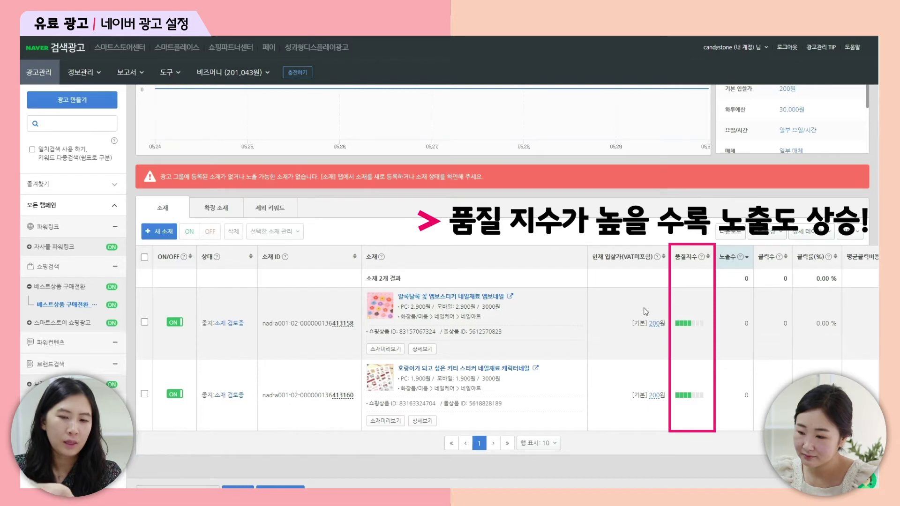
scroll(645, 311, "right", 6)
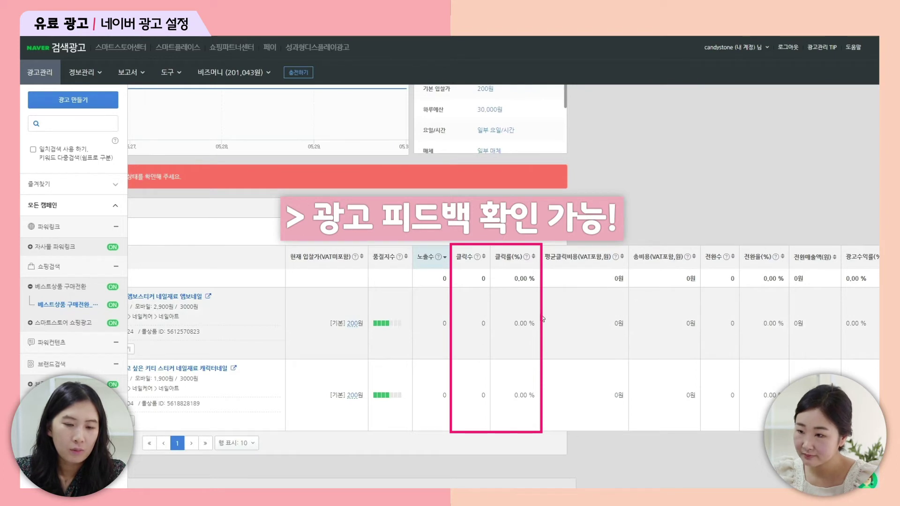
scroll(722, 337, "right", 1)
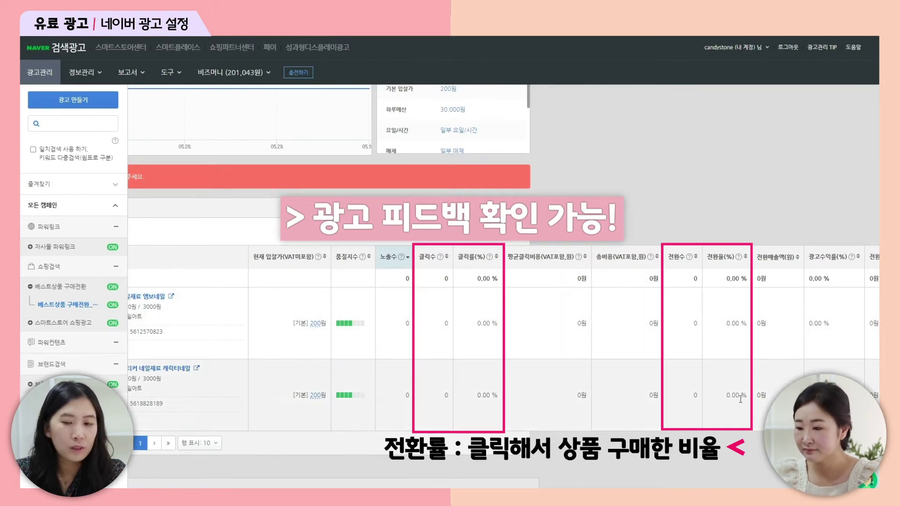
scroll(717, 328, "right", 5)
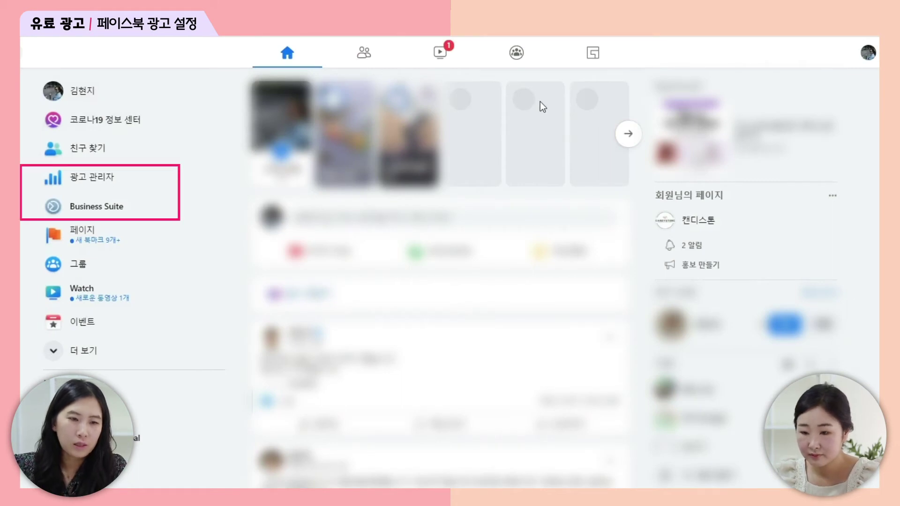
Step: Switch to Facebook Ads Manager and select the candystone.1 ad account
left_click(184, 208)
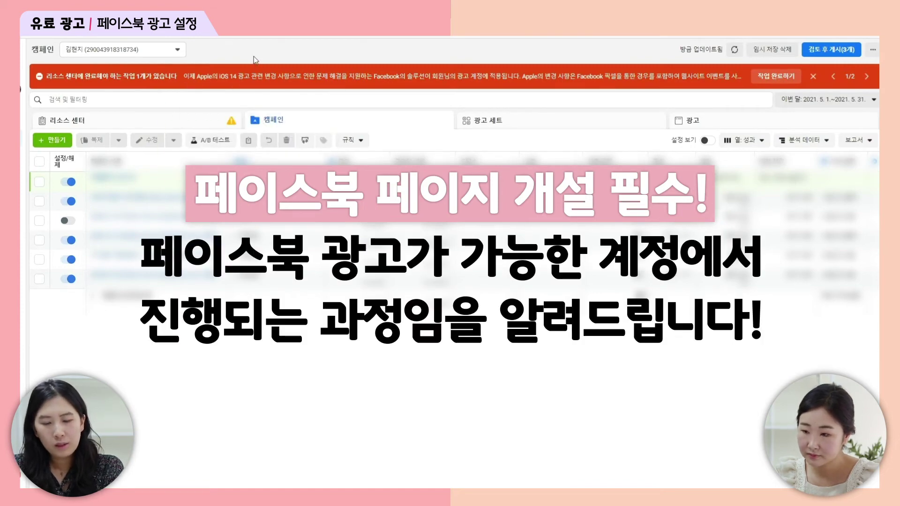
left_click(141, 52)
left_click(125, 98)
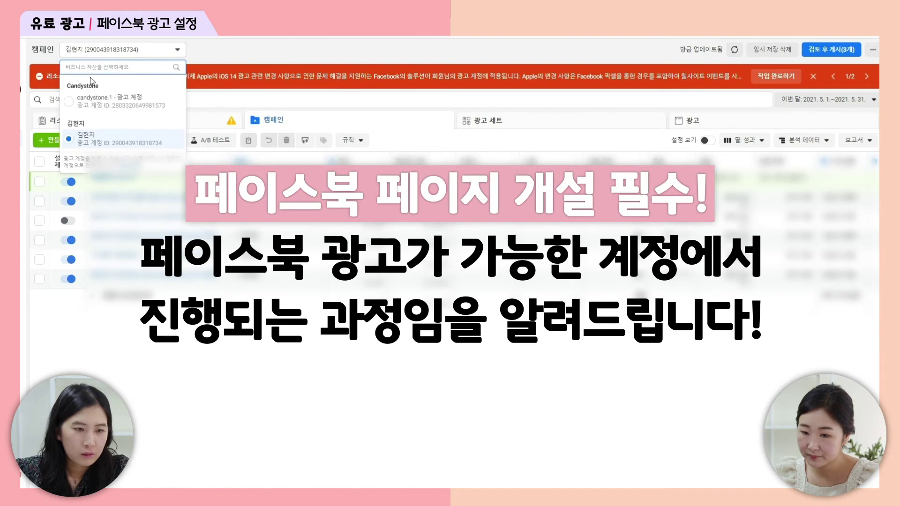
left_click(116, 104)
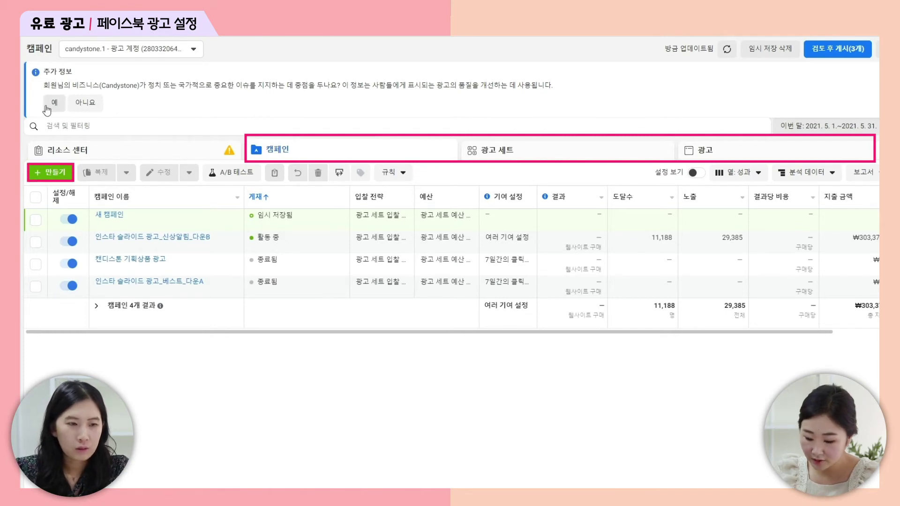
Step: Create a new campaign with the conversion objective (전환) and name it 베스트상품 구매전환
left_click(50, 172)
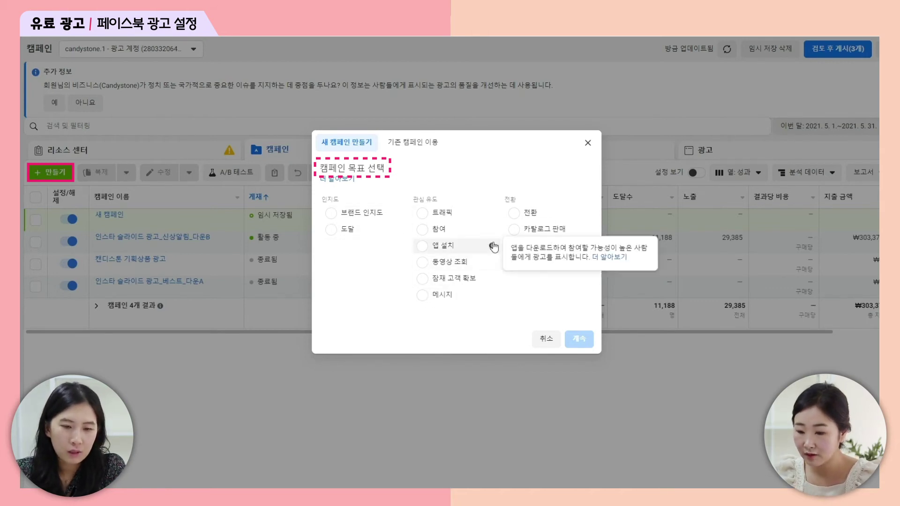
left_click(516, 214)
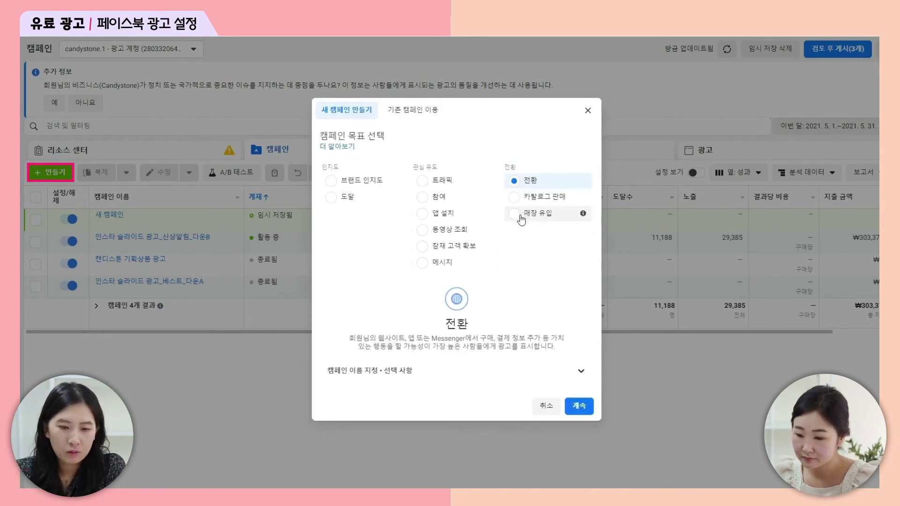
left_click(583, 408)
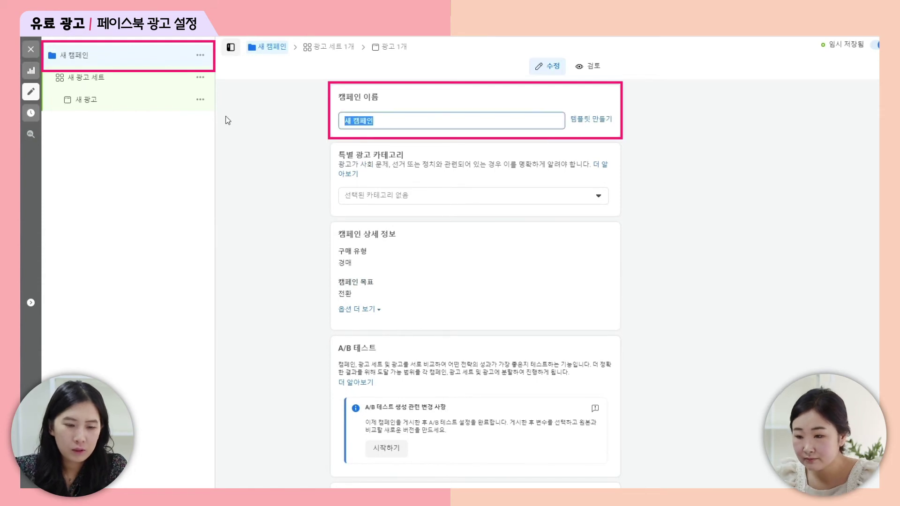
type("베스트")
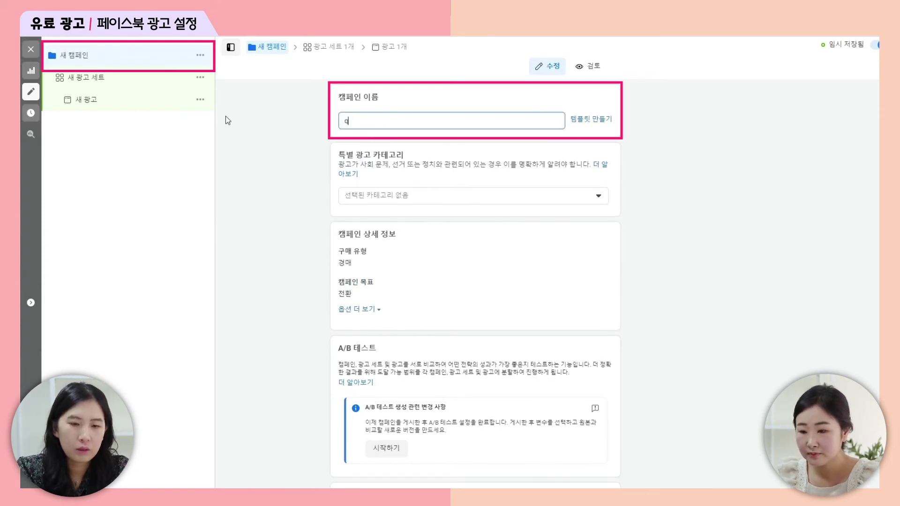
type("상품 구매전환")
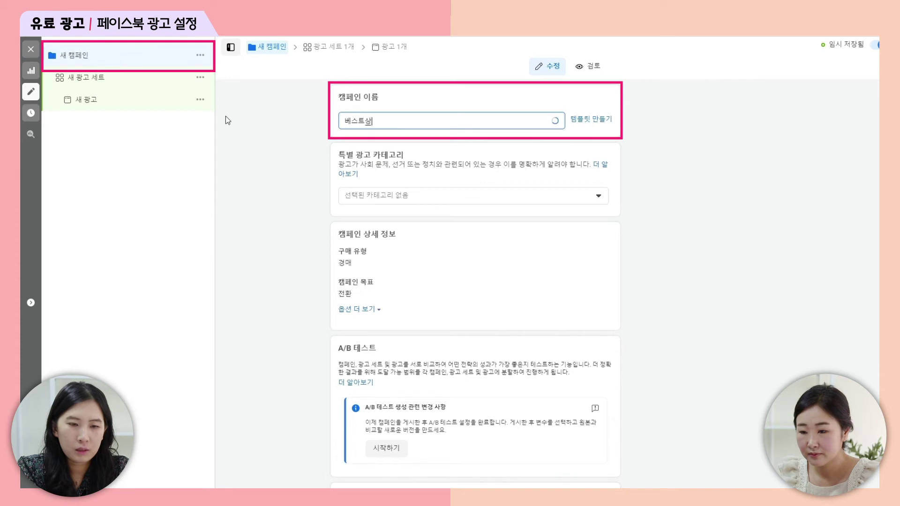
Step: Open the campaign's new ad set and review its conversion, budget, schedule and audience settings
left_click(184, 78)
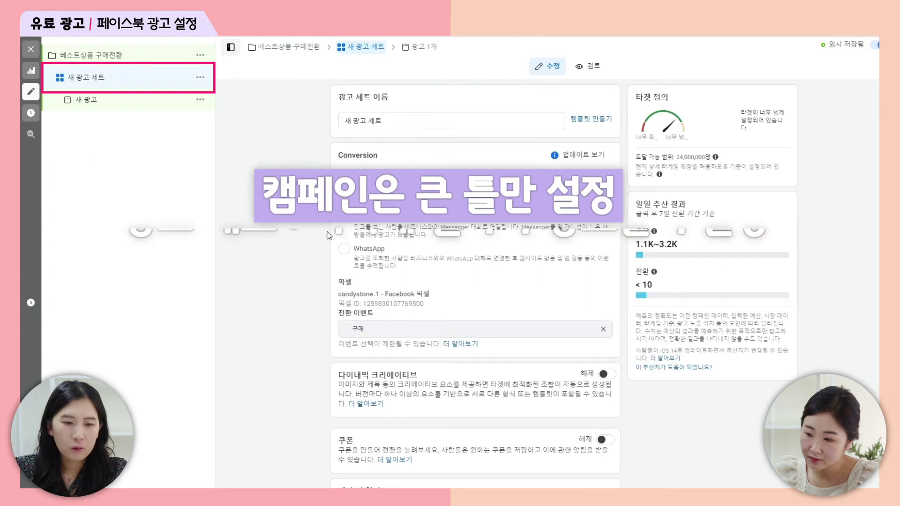
scroll(349, 228, "down", 3)
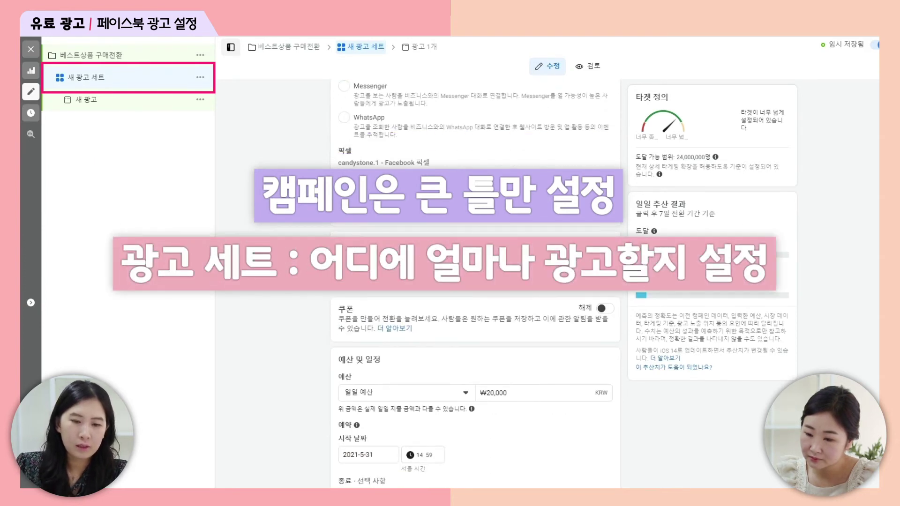
scroll(351, 227, "up", 3)
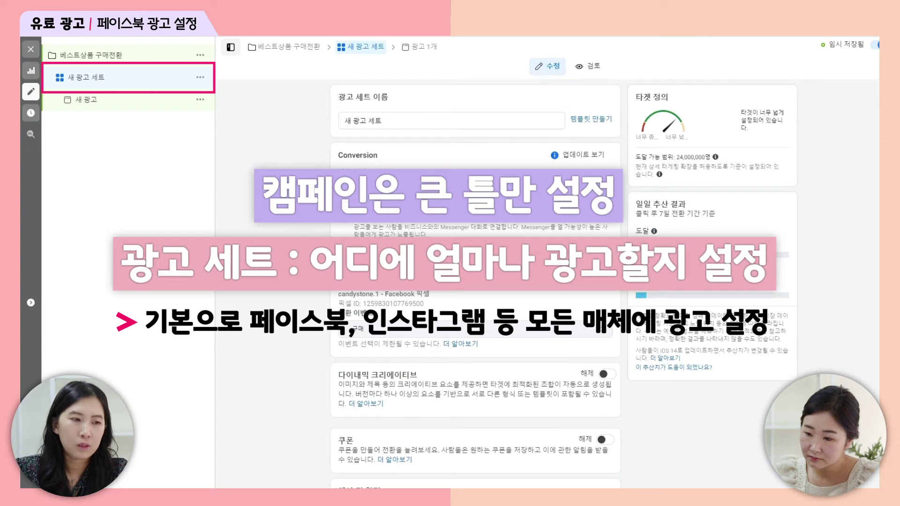
scroll(459, 220, "down", 5)
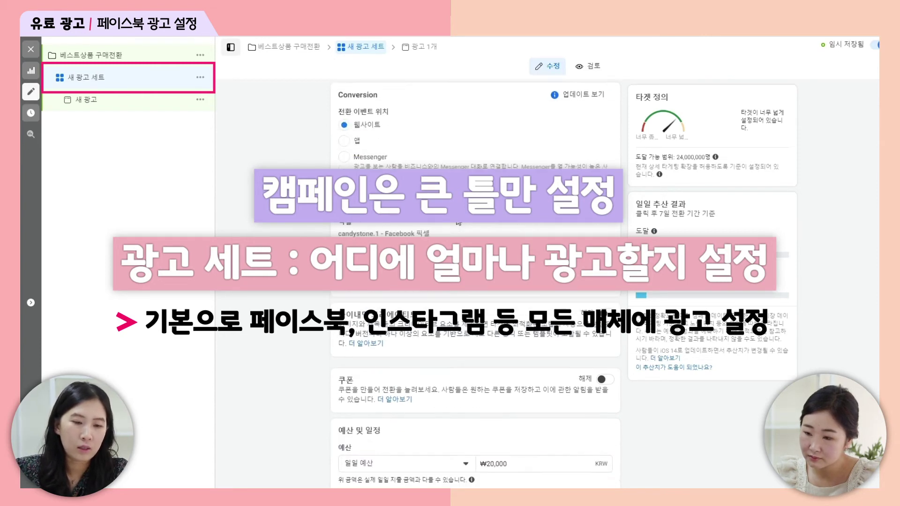
scroll(459, 217, "down", 5)
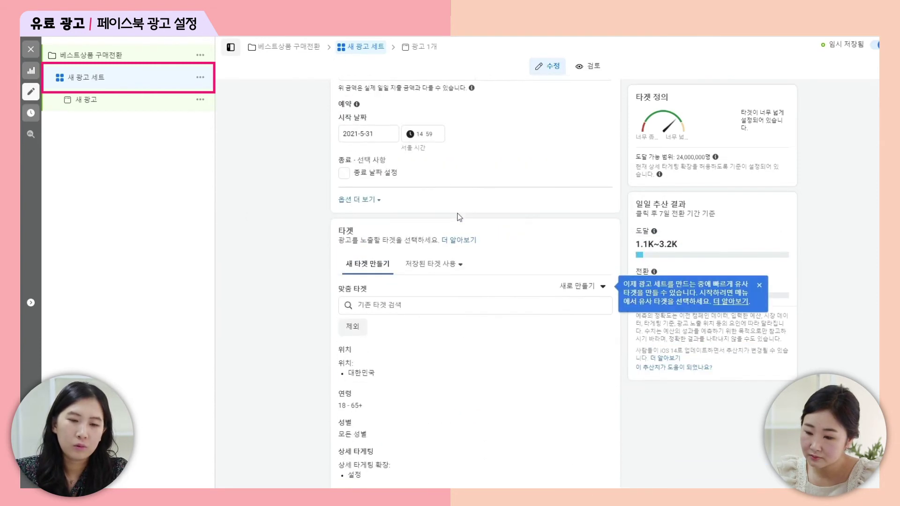
scroll(458, 257, "down", 4)
scroll(458, 258, "up", 3)
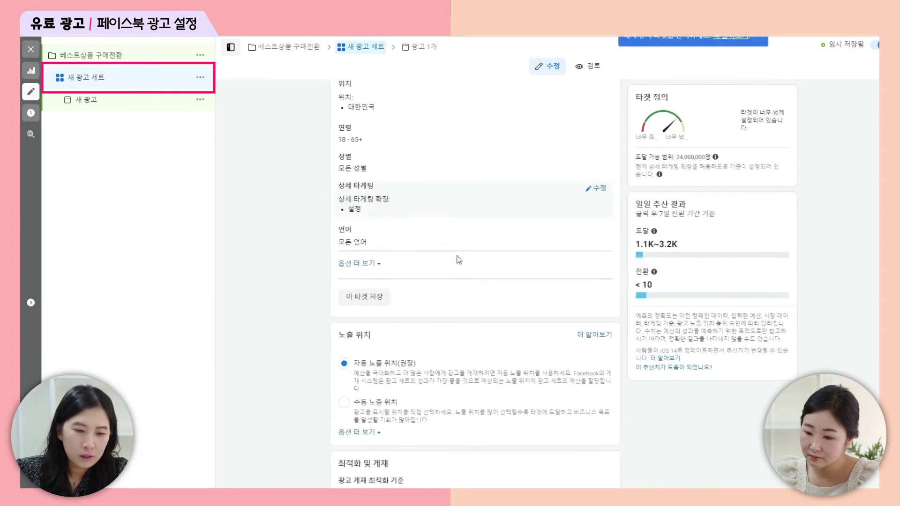
Step: Switch the ad set to manual placements (수동 노출 위치) and deselect Facebook, Audience Network and Messenger, keeping only Instagram
scroll(422, 272, "down", 4)
left_click(345, 302)
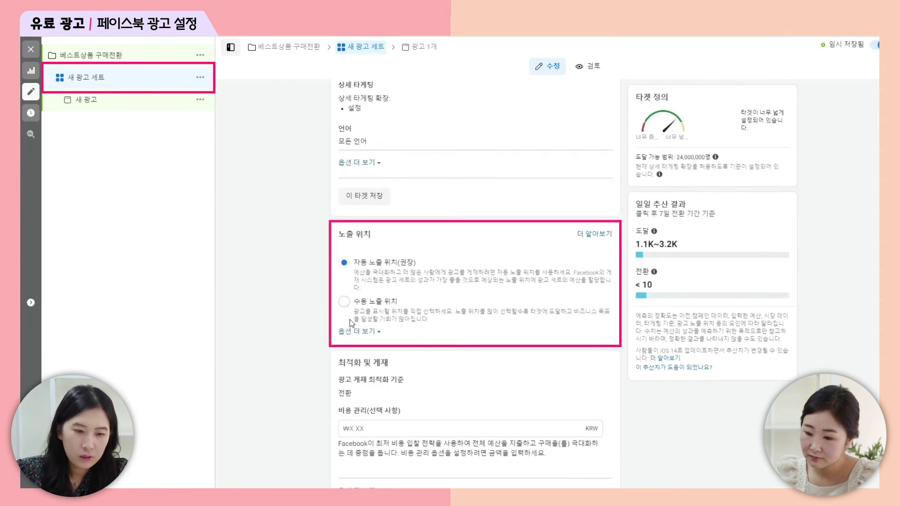
scroll(373, 342, "down", 1)
scroll(375, 345, "down", 1)
left_click(344, 249)
left_click(344, 265)
left_click(441, 265)
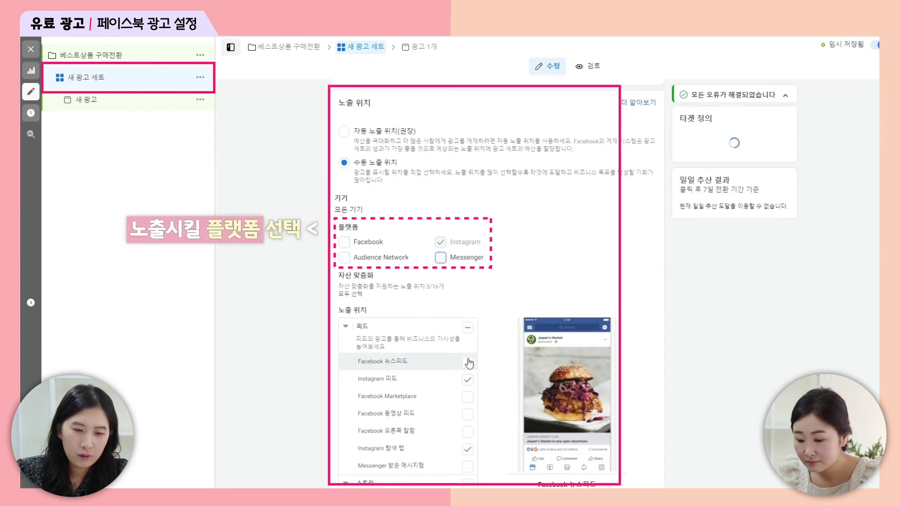
Step: Exclude Instagram Stories (Instagram 스토리) from the ad set's placements
scroll(513, 310, "down", 1)
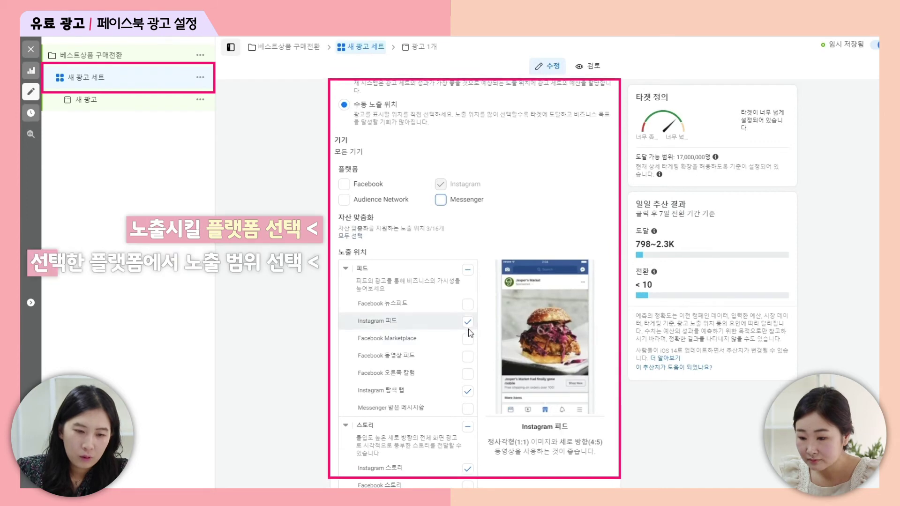
scroll(471, 409, "down", 1)
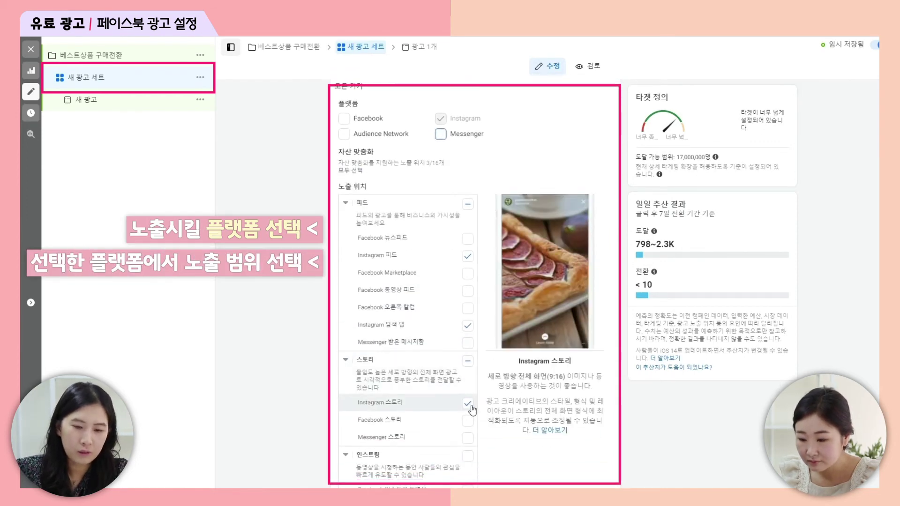
left_click(470, 406)
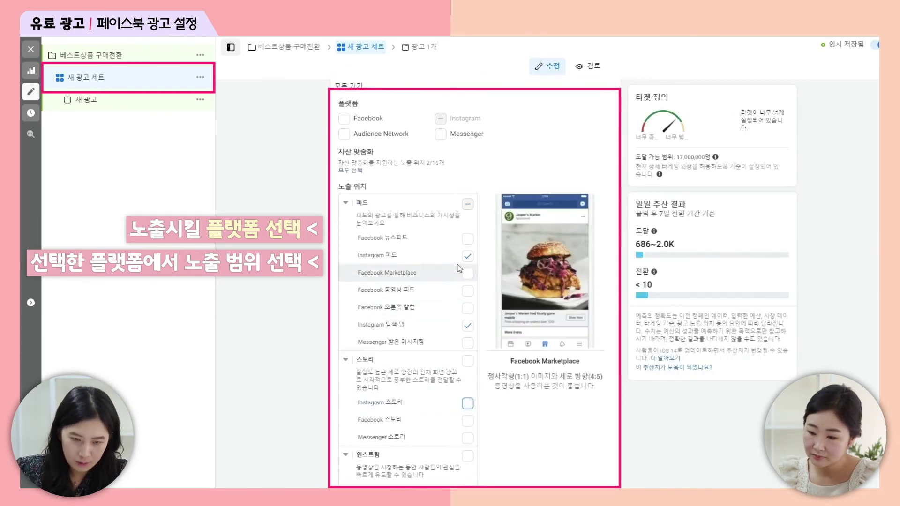
Step: Review the ad set's remaining placement options and the existing custom audiences (맞춤 타겟) available for targeting
scroll(458, 267, "down", 2)
scroll(462, 288, "down", 6)
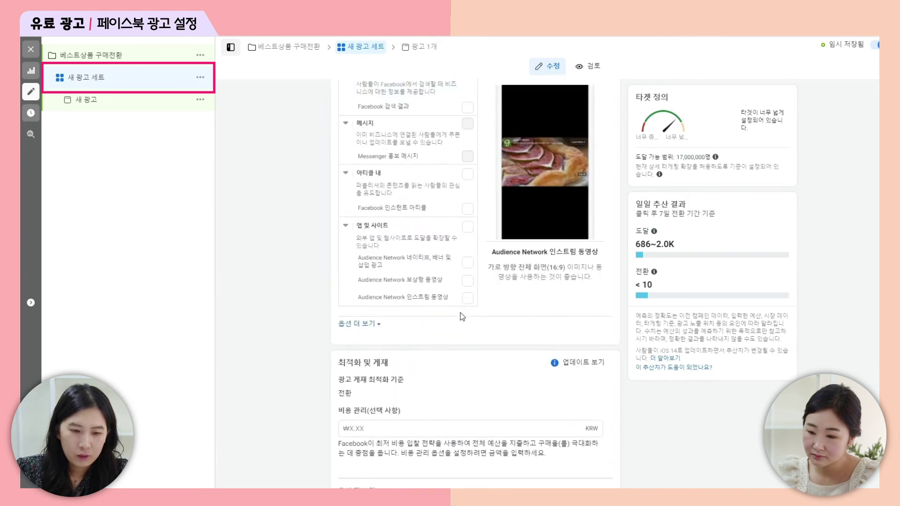
scroll(460, 313, "up", 12)
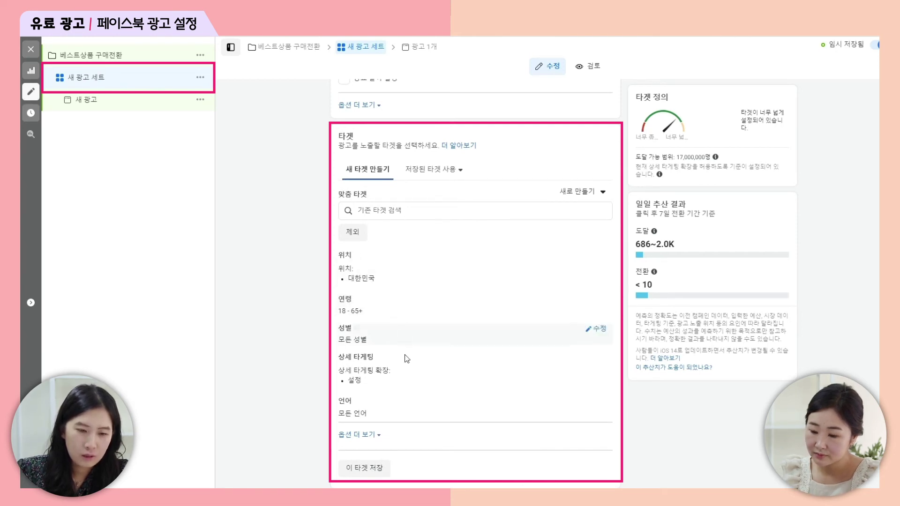
left_click(415, 210)
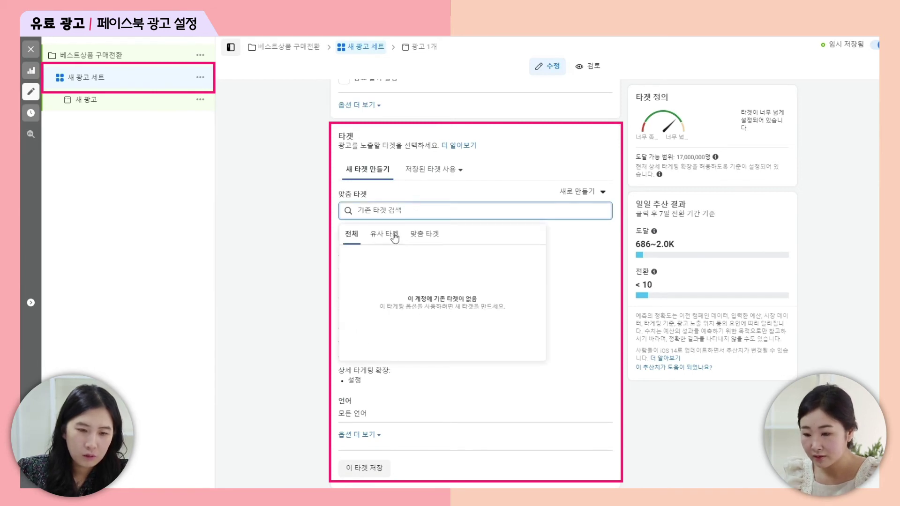
left_click(425, 233)
left_click(434, 284)
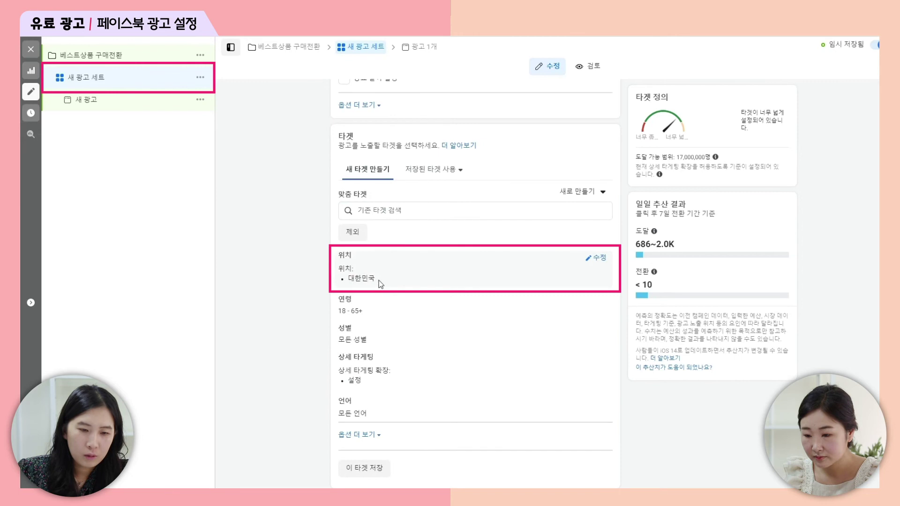
Step: Set the target audience's maximum age to 40 and restrict its gender to women (여성)
left_click(590, 306)
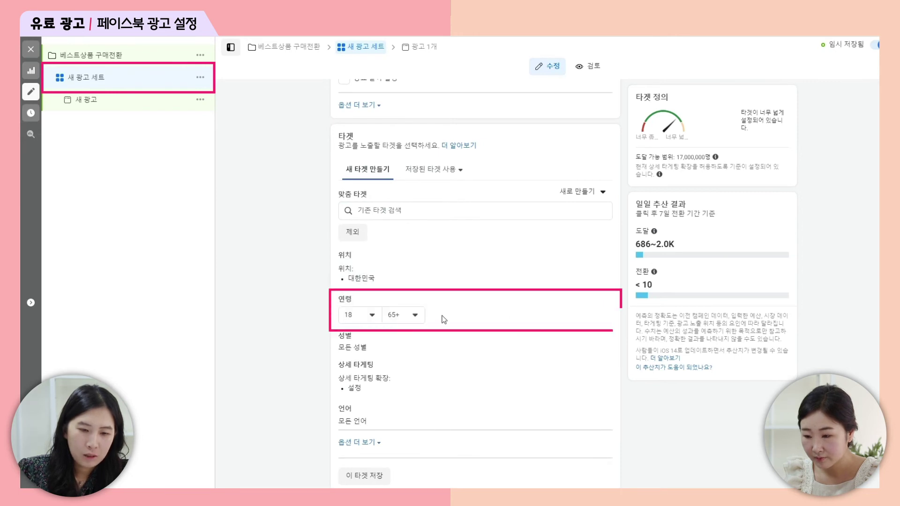
left_click(403, 315)
scroll(412, 385, "up", 3)
scroll(412, 385, "up", 5)
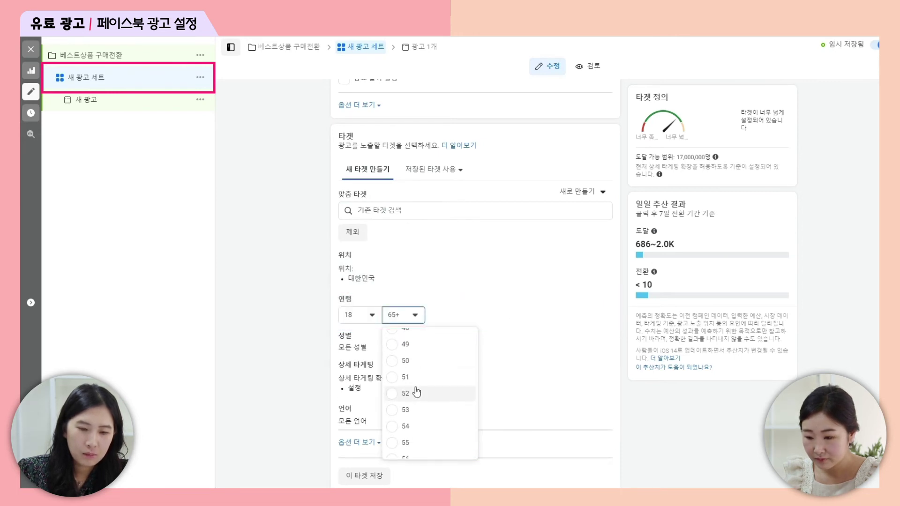
left_click(406, 354)
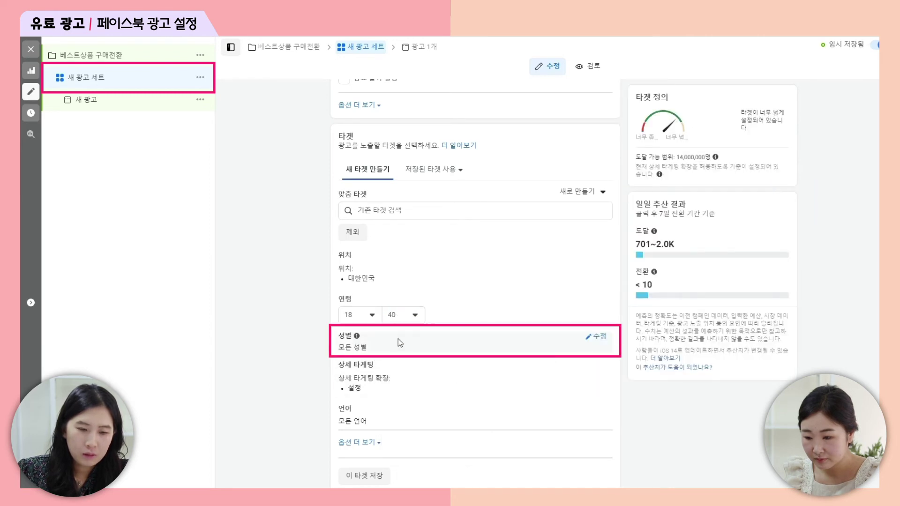
left_click(596, 337)
left_click(417, 349)
Step: Search detailed targeting (상세 타게팅) for 네일 and add the interest 네일 아트
left_click(436, 368)
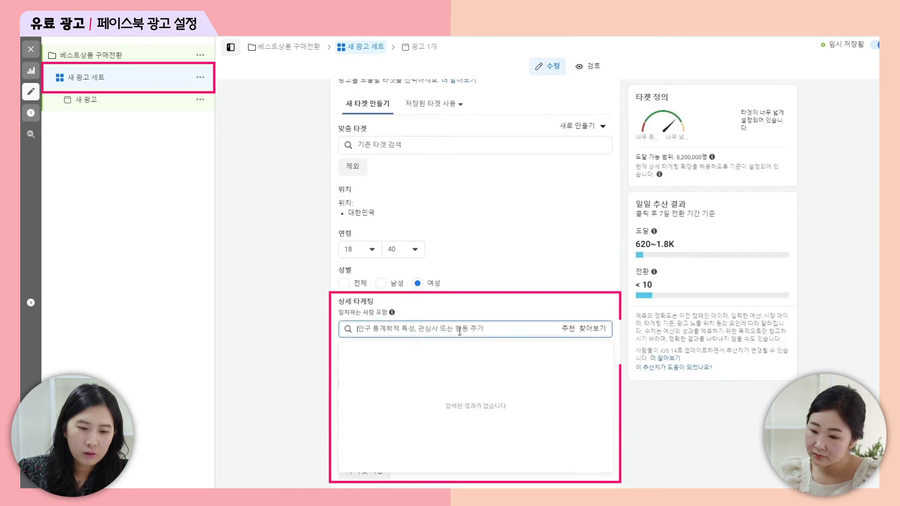
type("네일")
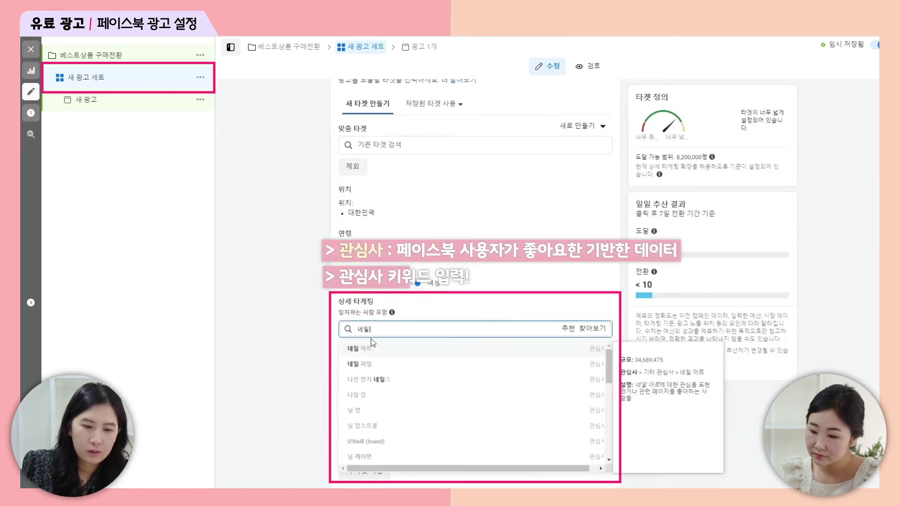
left_click(372, 353)
scroll(445, 364, "down", 3)
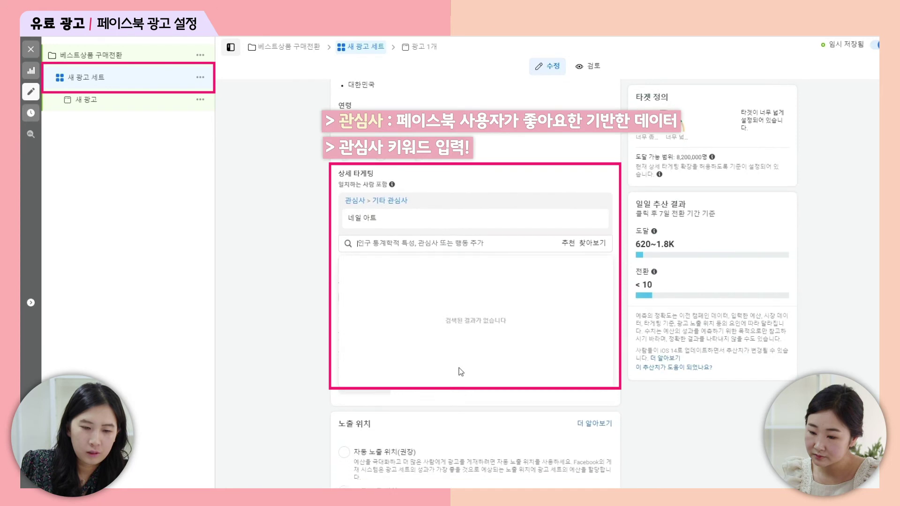
scroll(542, 218, "up", 4)
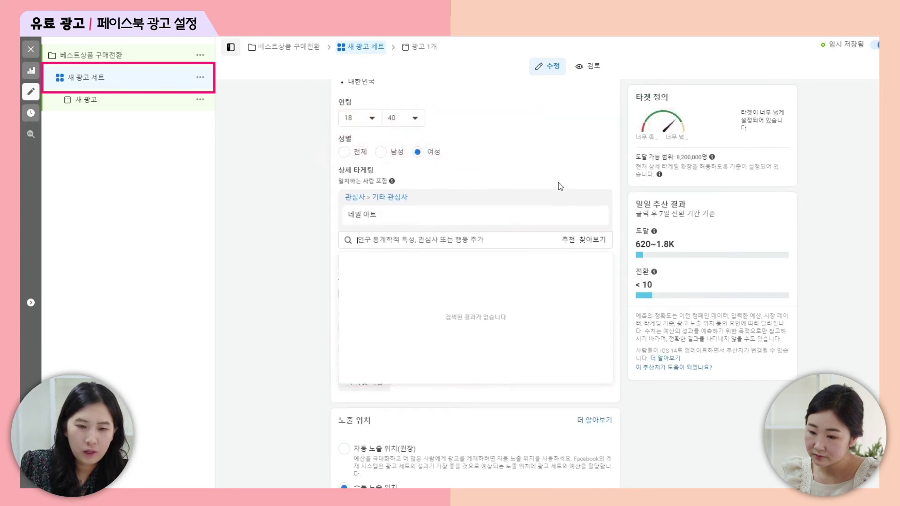
left_click(759, 191)
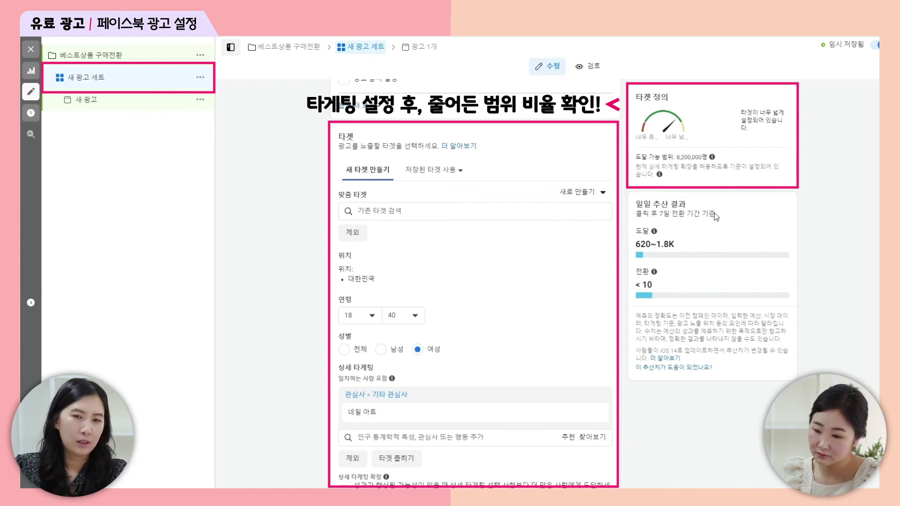
Step: Open the new ad in the ad set and review its catalog, primary text, website URL and ad setup fields
scroll(581, 172, "down", 15)
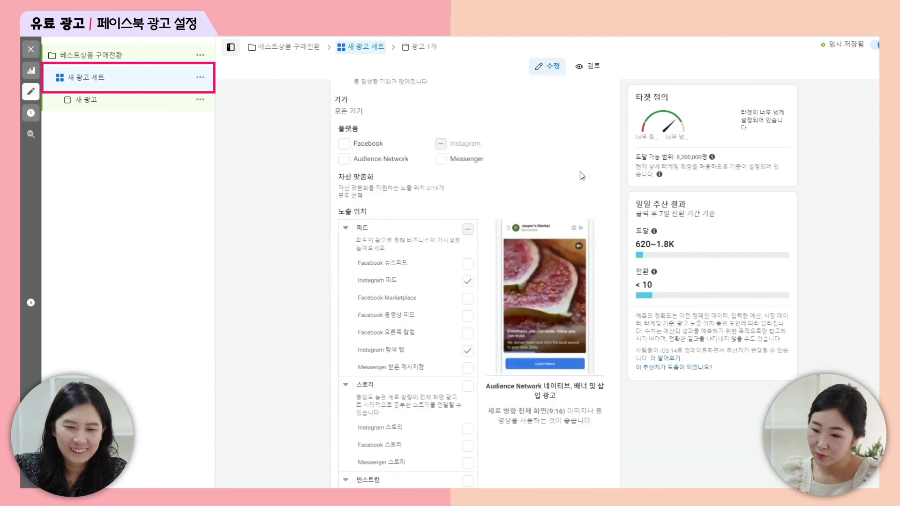
scroll(583, 172, "down", 8)
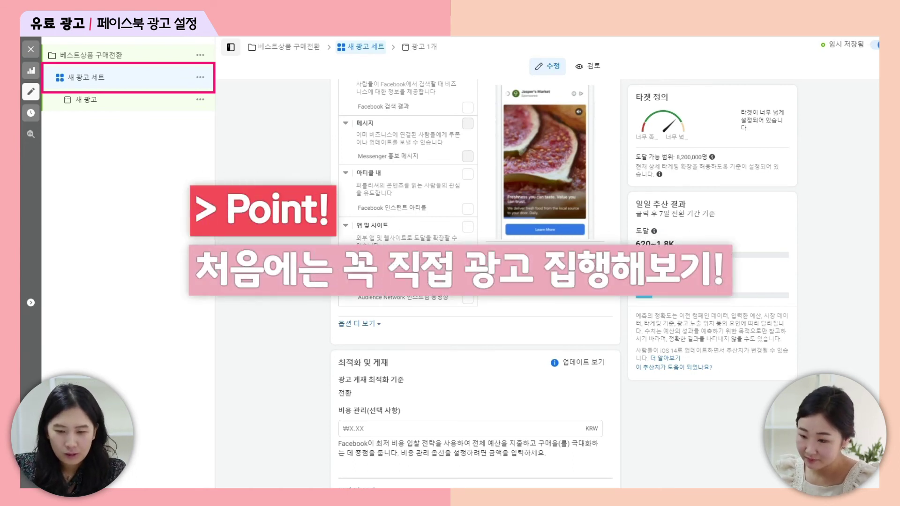
left_click(86, 100)
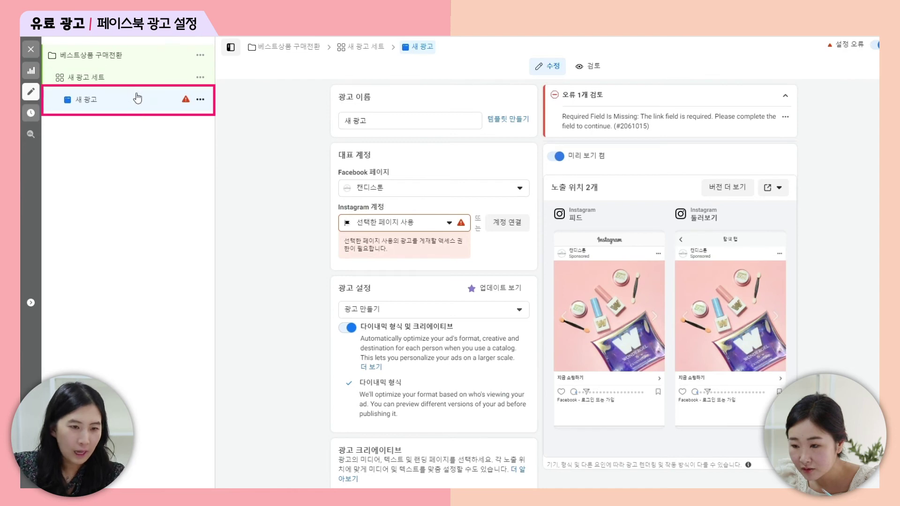
scroll(446, 214, "down", 5)
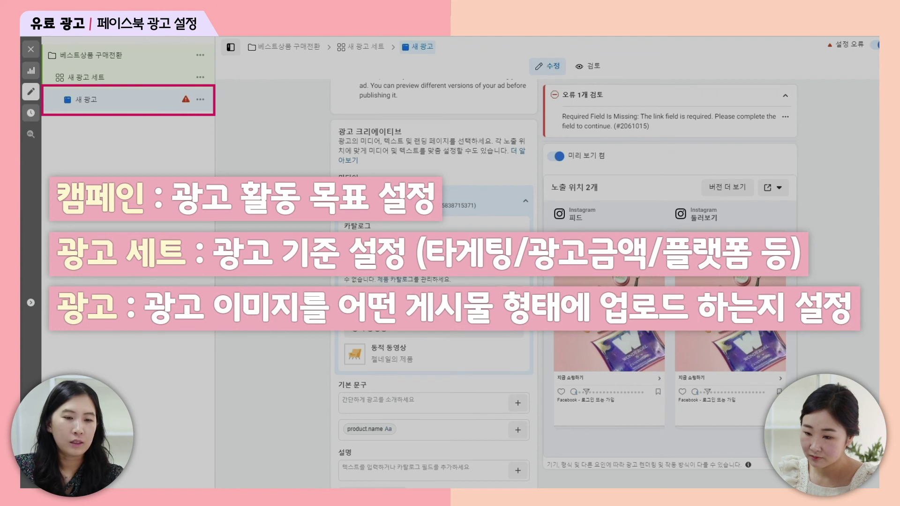
scroll(434, 281, "down", 5)
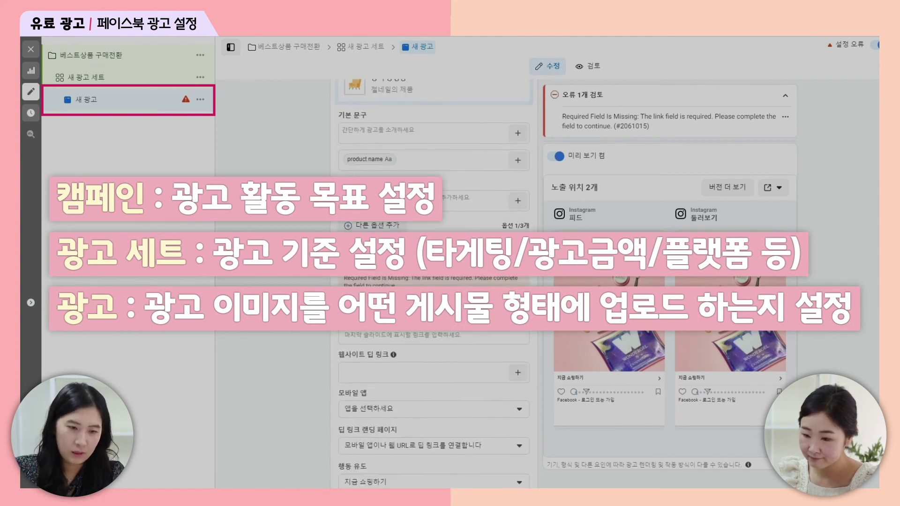
scroll(434, 282, "up", 5)
scroll(428, 281, "down", 2)
left_click(428, 276)
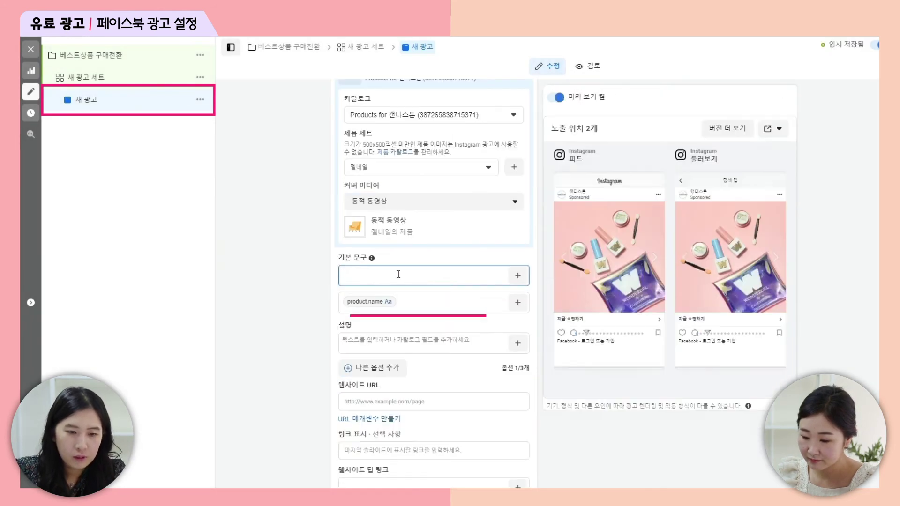
scroll(417, 300, "down", 1)
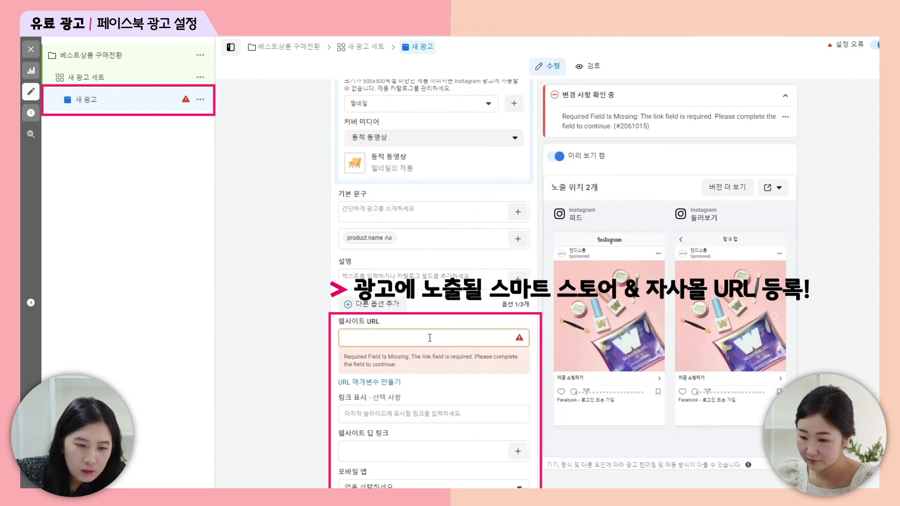
scroll(430, 338, "down", 2)
scroll(432, 329, "up", 10)
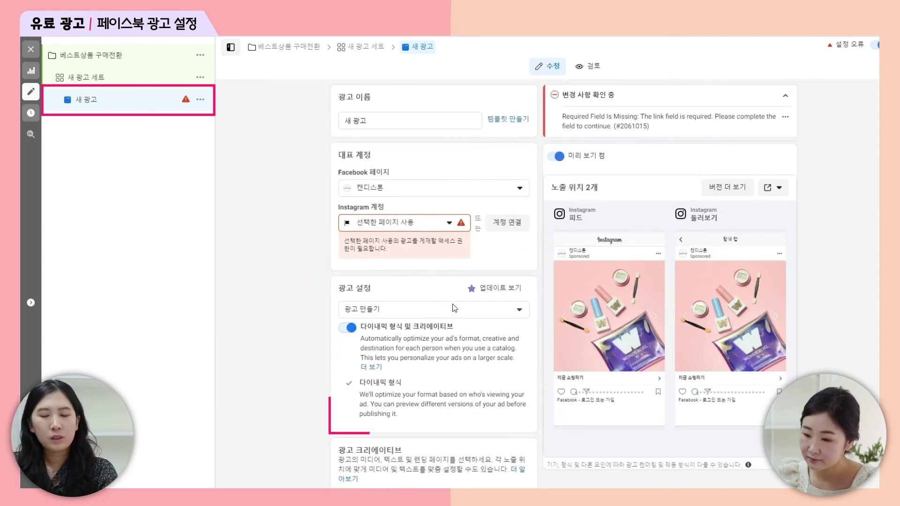
Step: Set the ad to use an existing post (기존 게시물 사용) and choose the Facebook status post dated 2021. 5. 14
left_click(450, 310)
left_click(438, 348)
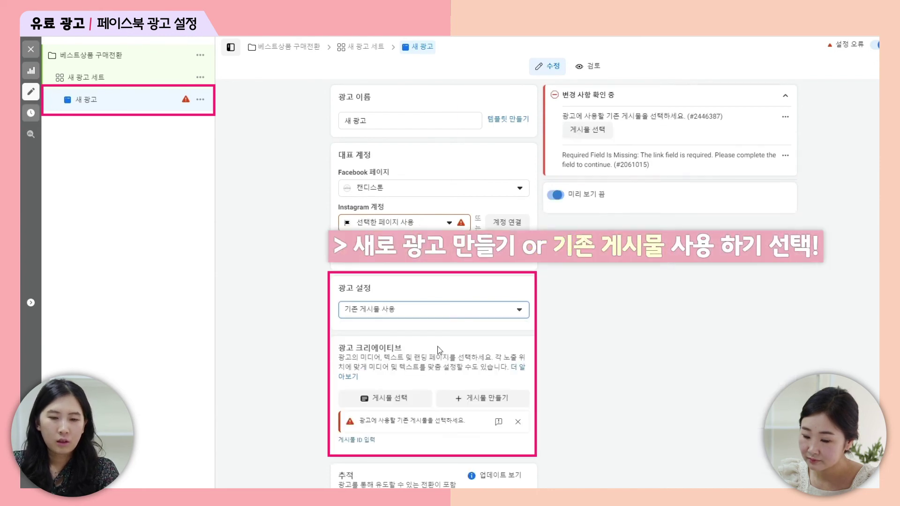
scroll(412, 272, "down", 2)
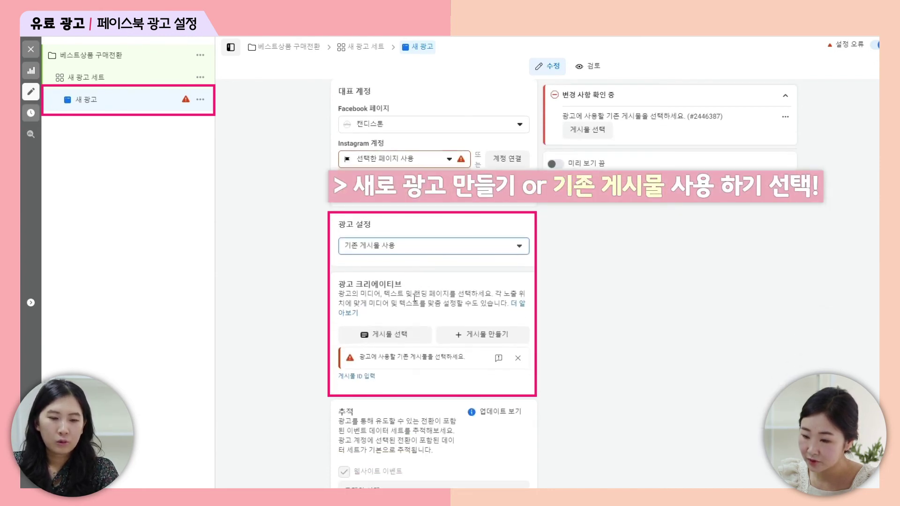
left_click(416, 334)
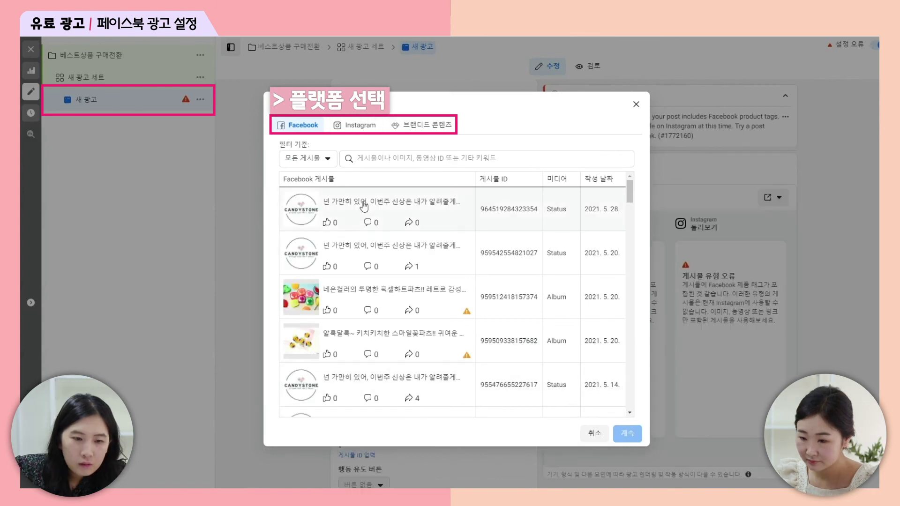
scroll(360, 262, "down", 3)
left_click(360, 268)
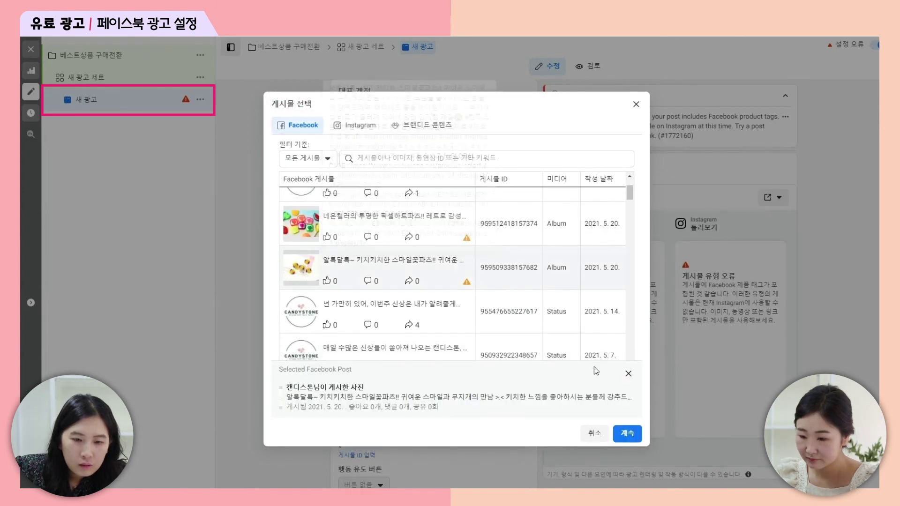
left_click(422, 310)
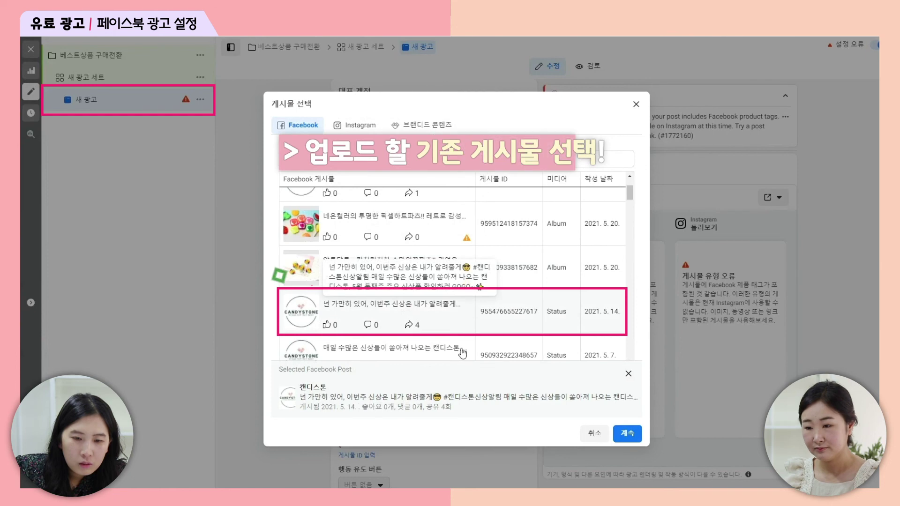
left_click(629, 434)
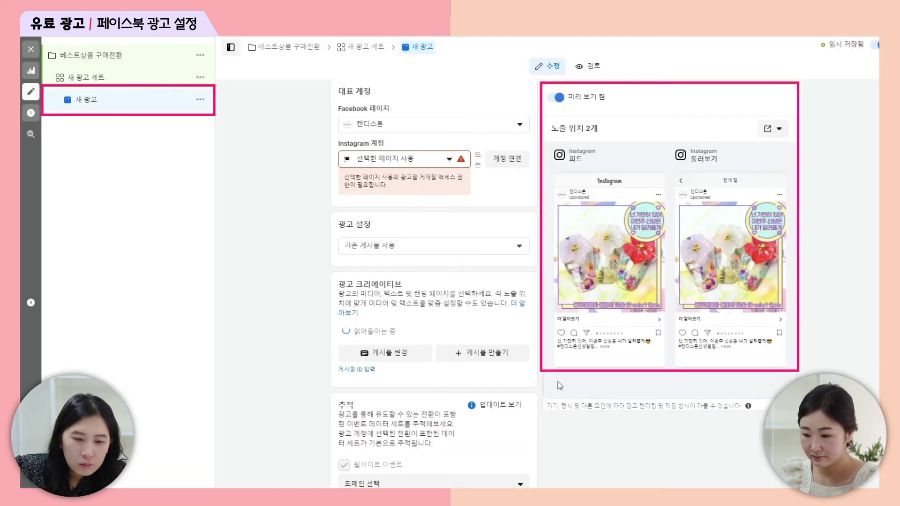
scroll(432, 262, "down", 8)
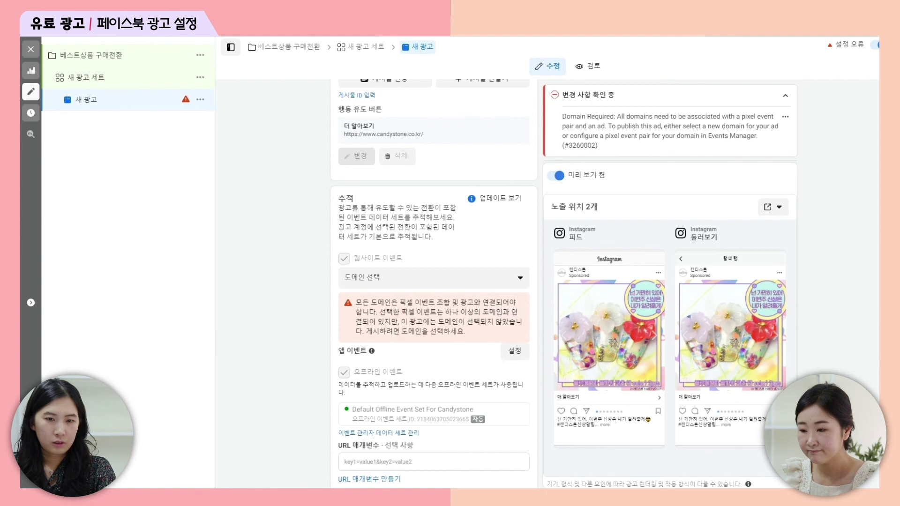
scroll(452, 292, "up", 1)
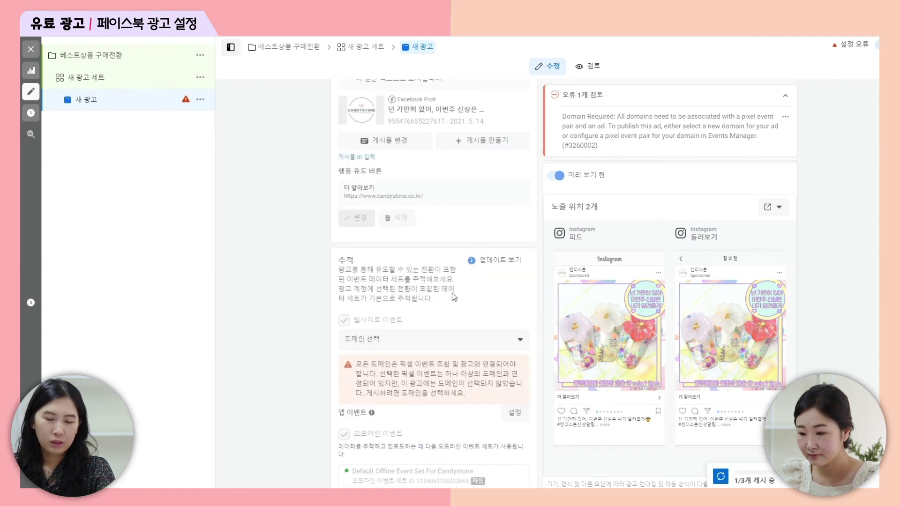